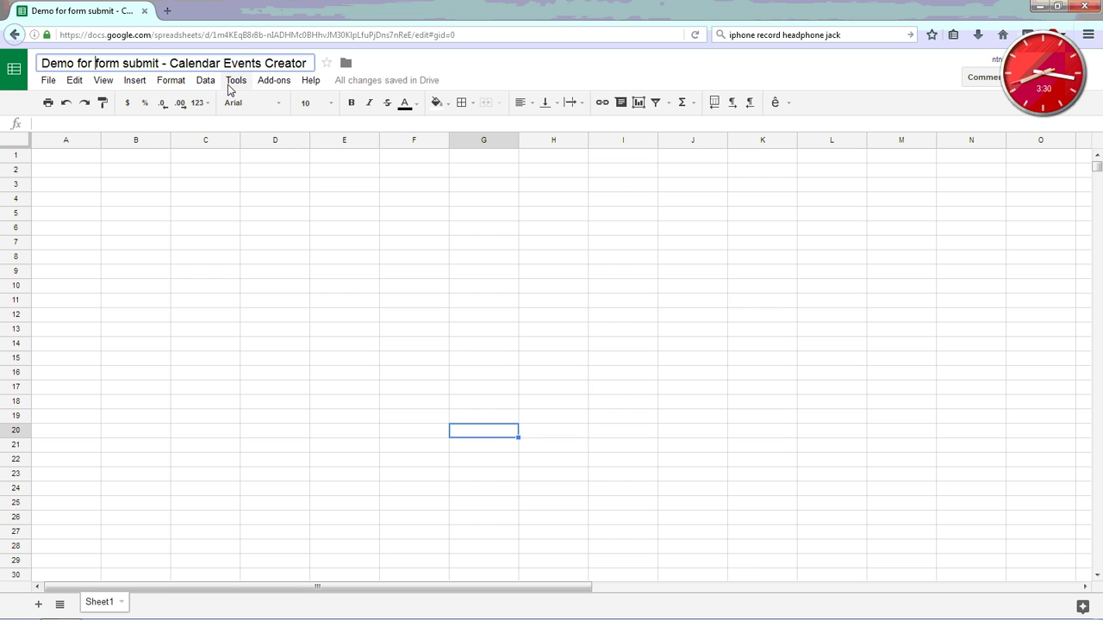
- Open the Tools menu in the Demo for form submit spreadsheet
left_click(205, 84)
mouse_move(229, 86)
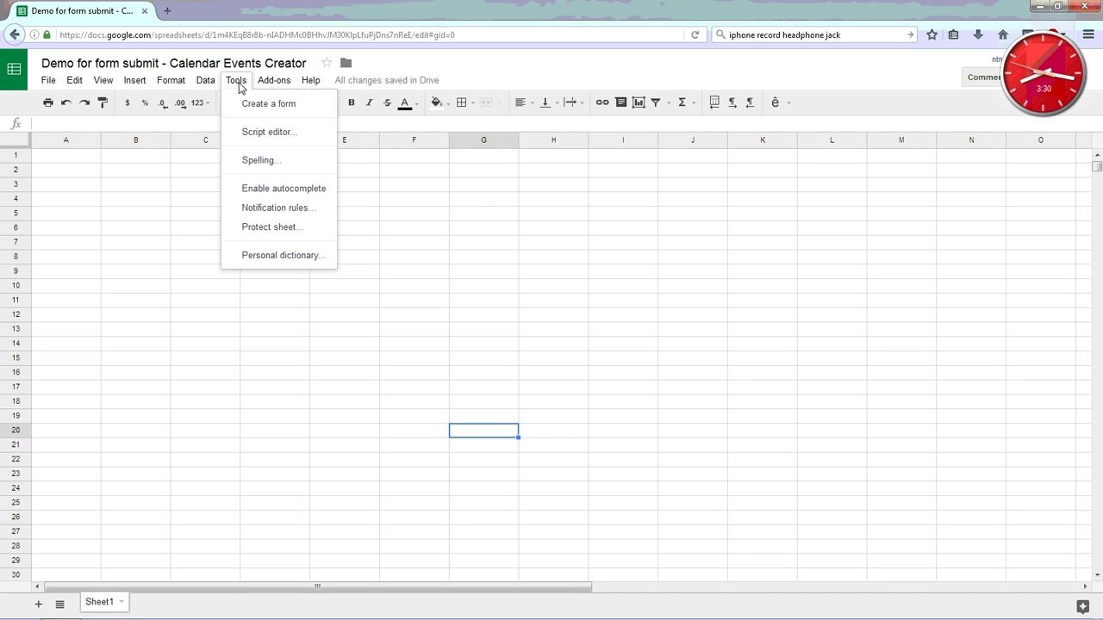
- Create a linked form whose first question is a required short-answer 'Title'
left_click(293, 105)
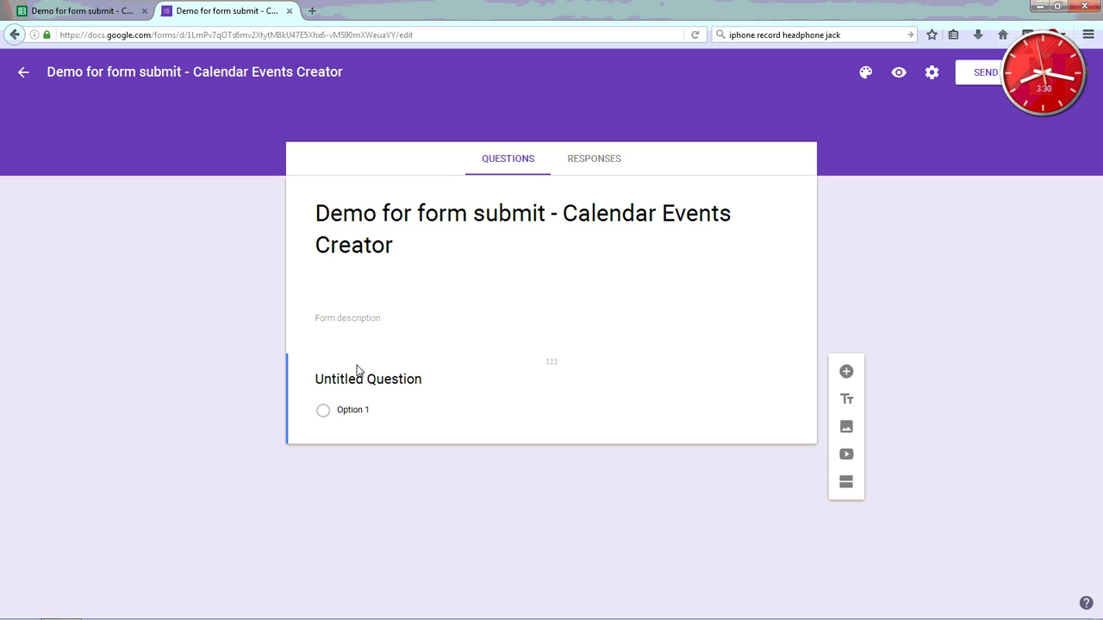
left_click(340, 418)
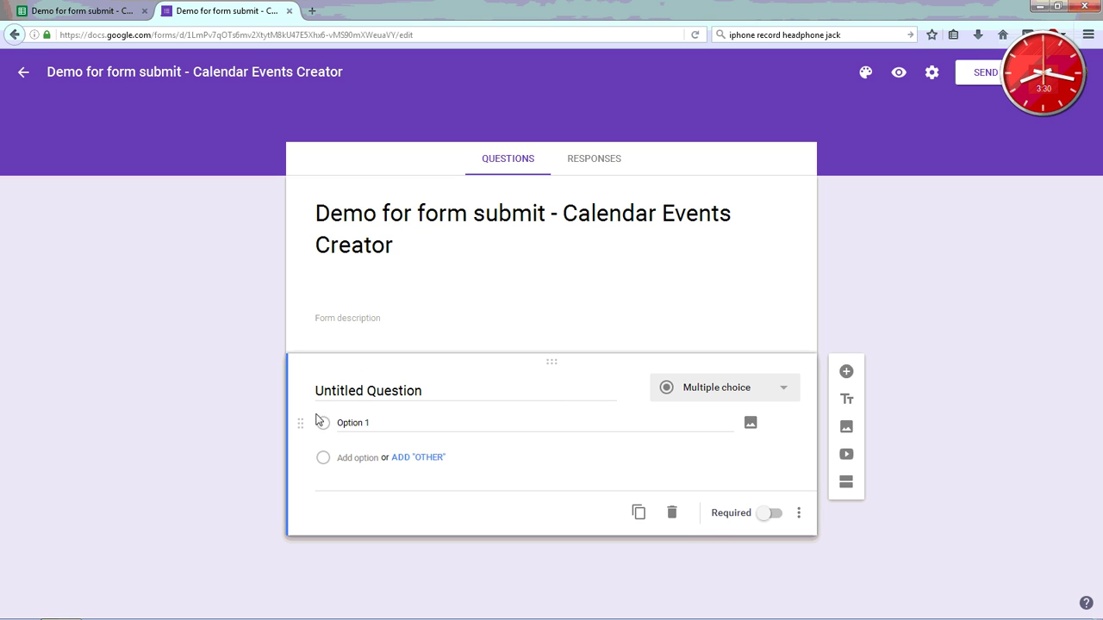
left_click(375, 393)
left_click_drag(445, 399, 241, 394)
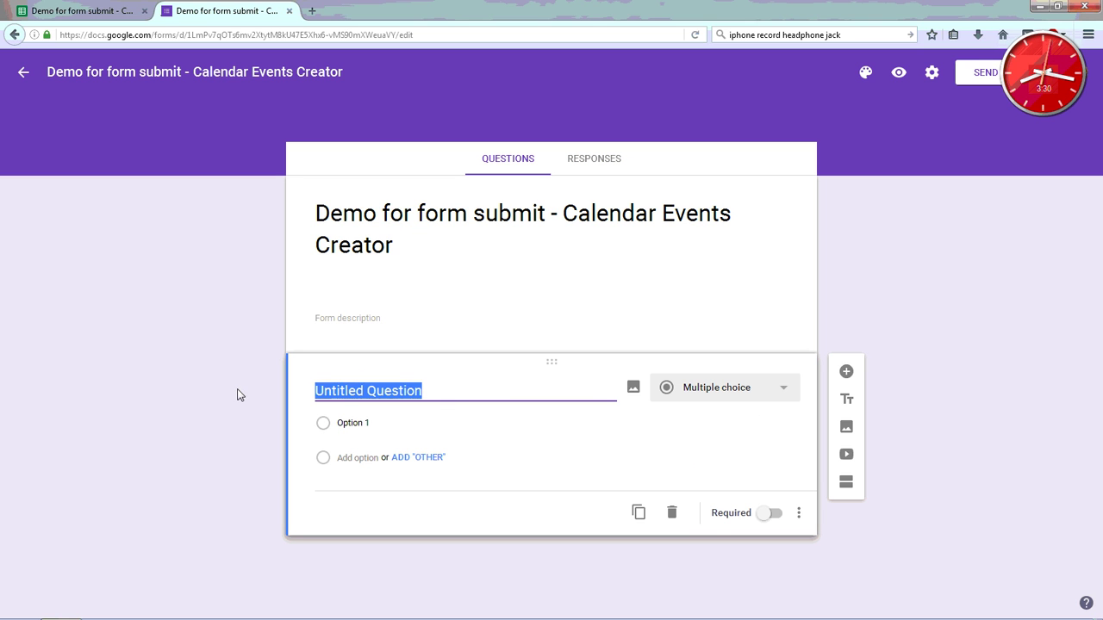
type("Ts")
key("BackSpace")
key("BackSpace")
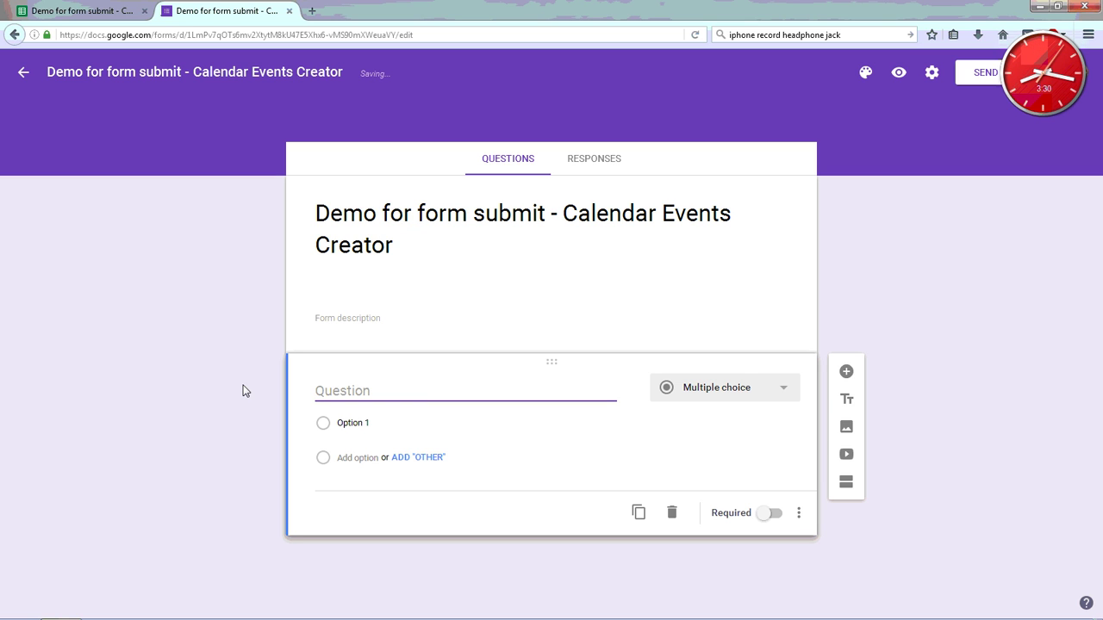
type("Title")
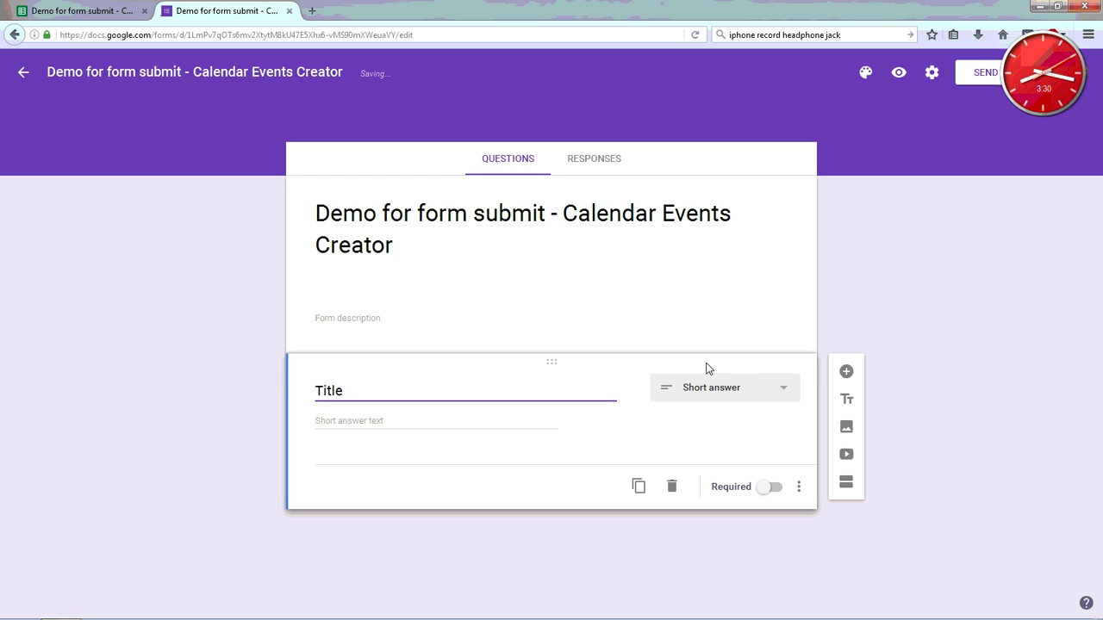
left_click(772, 489)
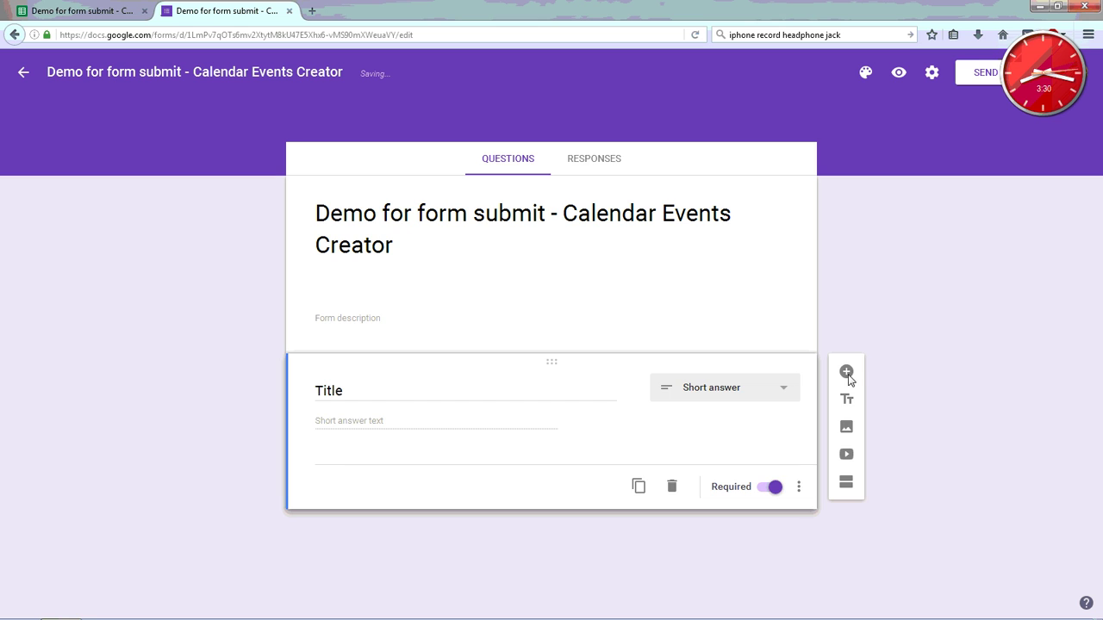
- Add a 'Start date/time' question of type Date
left_click(847, 373)
type("Start")
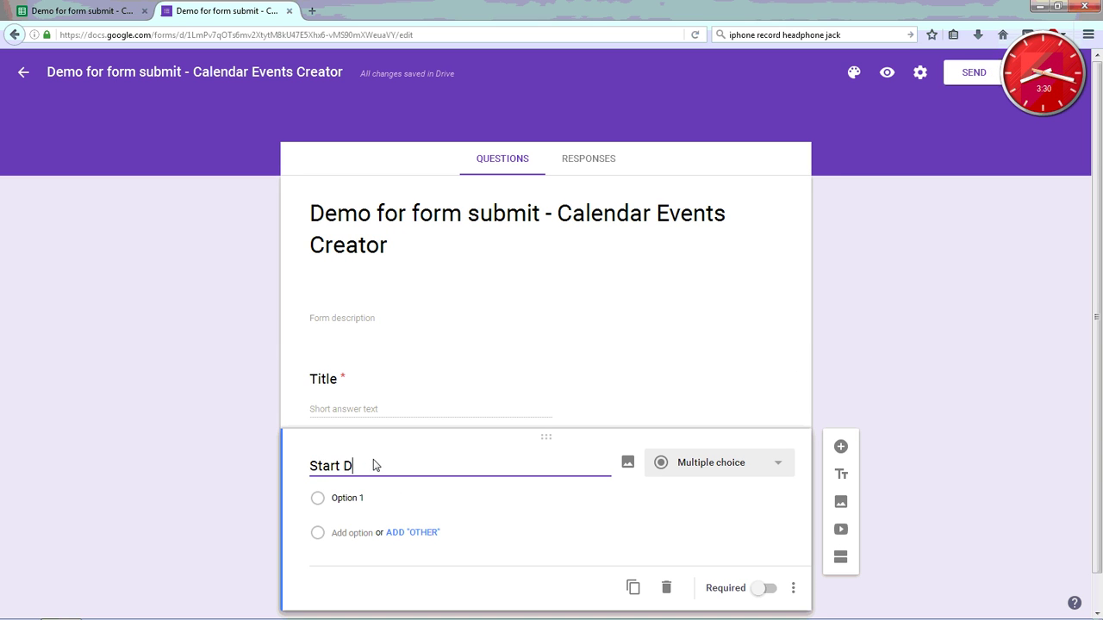
type(" date")
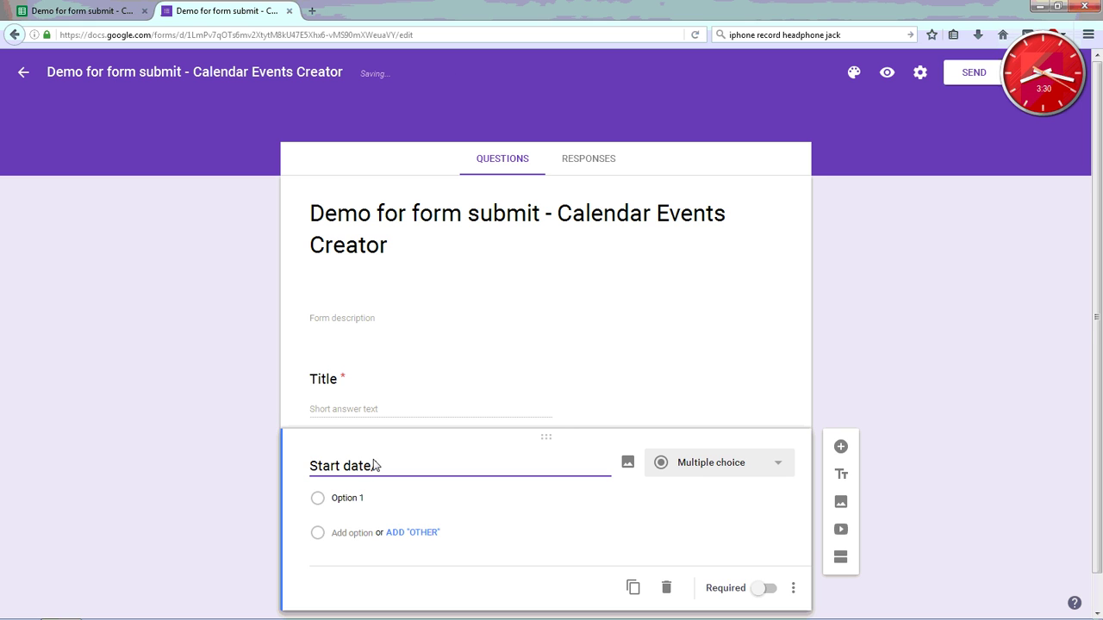
type("/time")
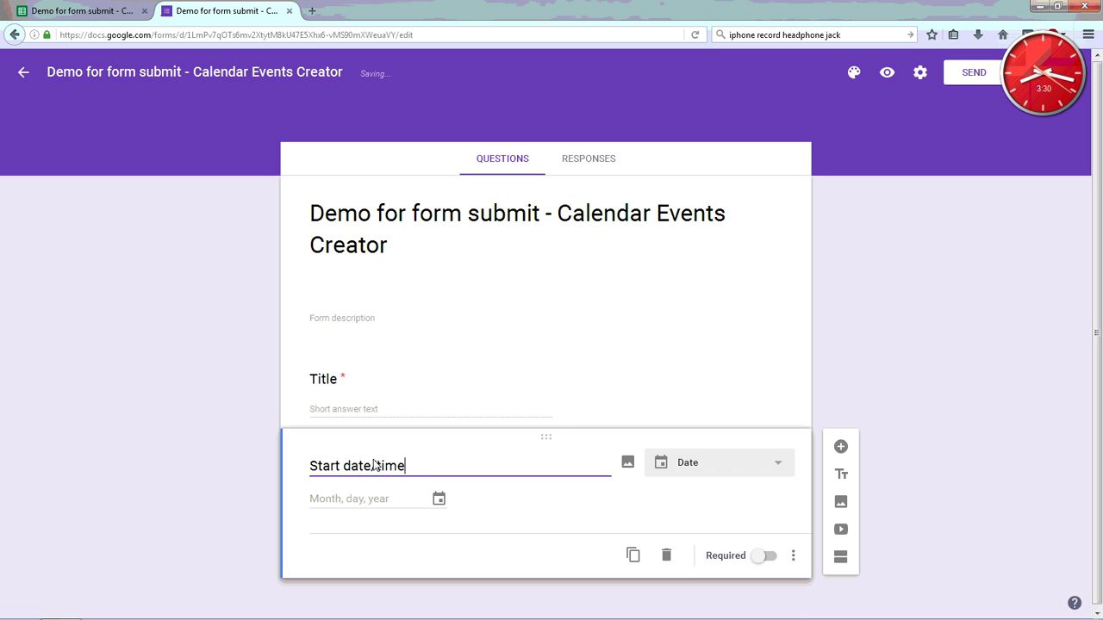
left_click(724, 471)
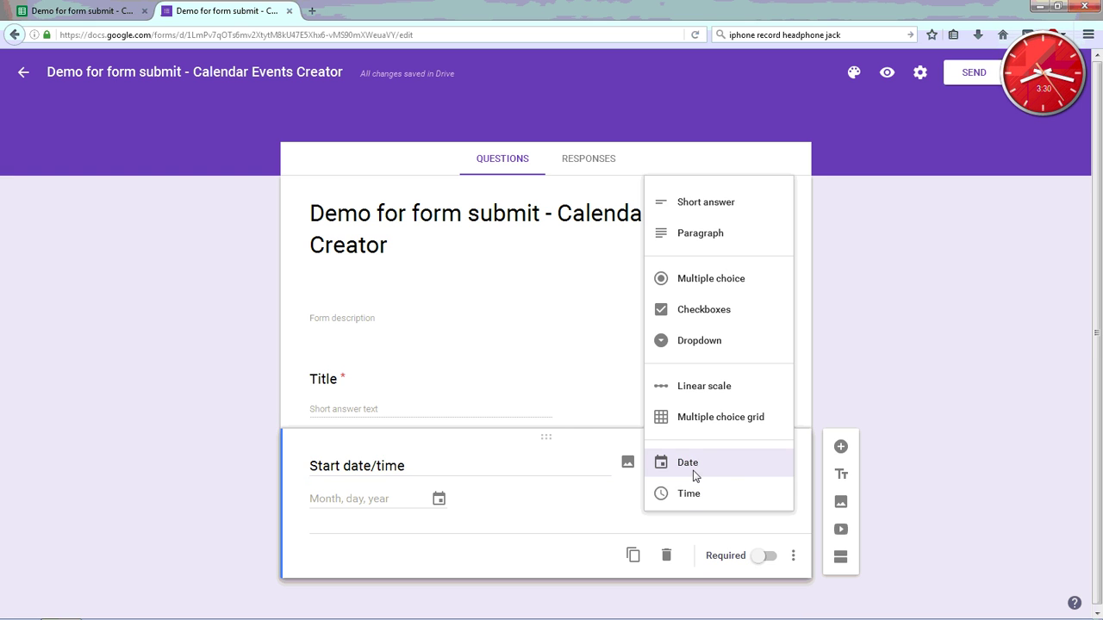
left_click(694, 466)
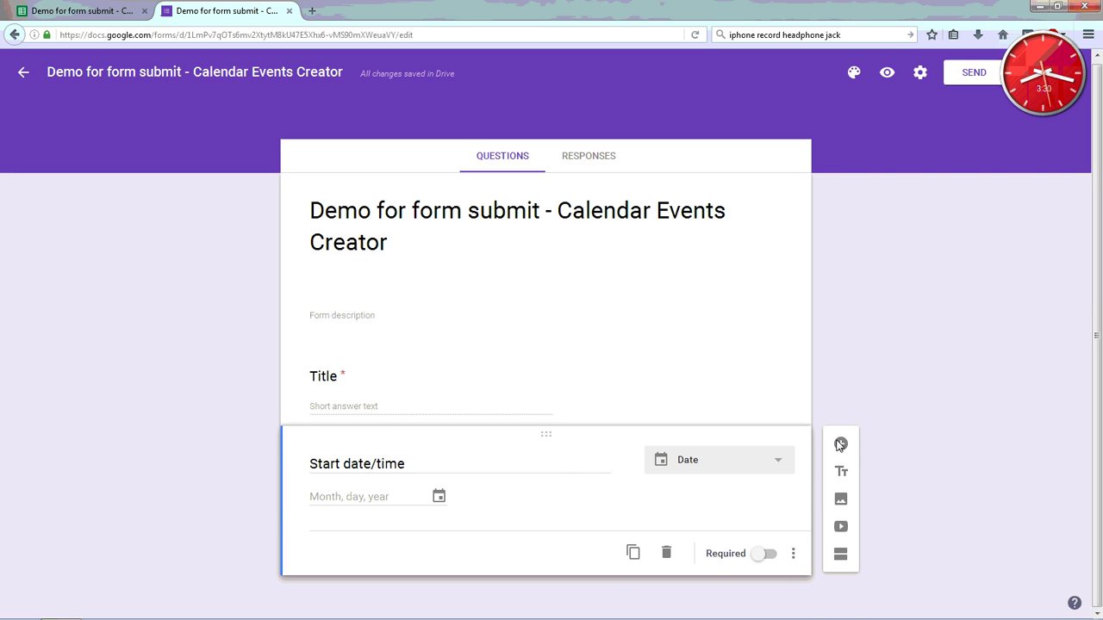
- Add a required 'End date/time' Date question and make 'Start date/time' required too
left_click(840, 444)
type("End date/time")
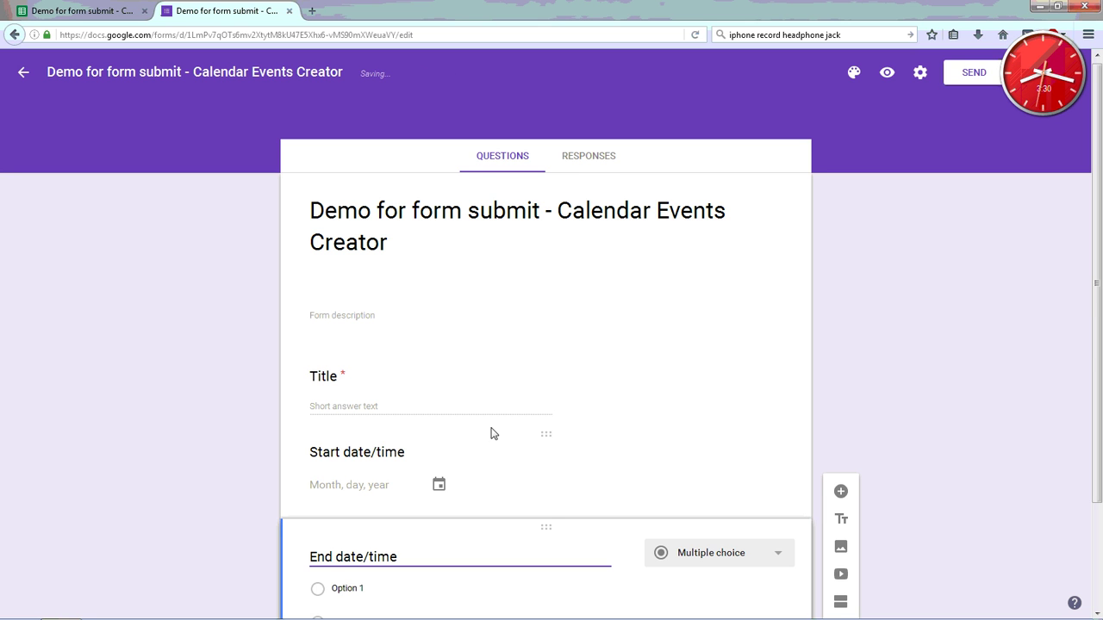
left_click(680, 459)
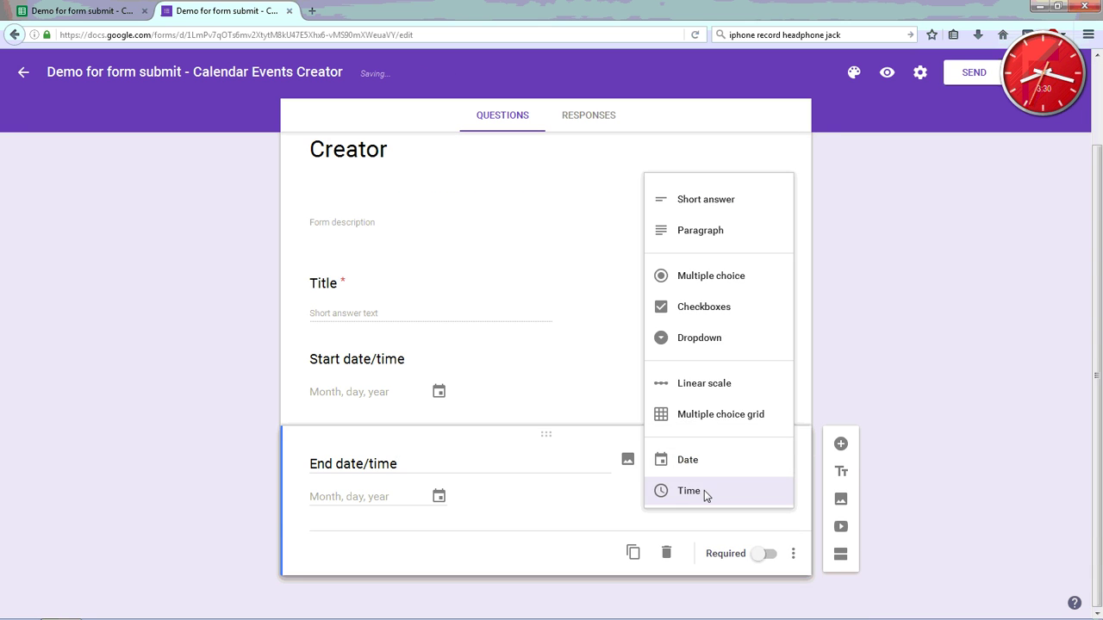
left_click(699, 463)
left_click(772, 554)
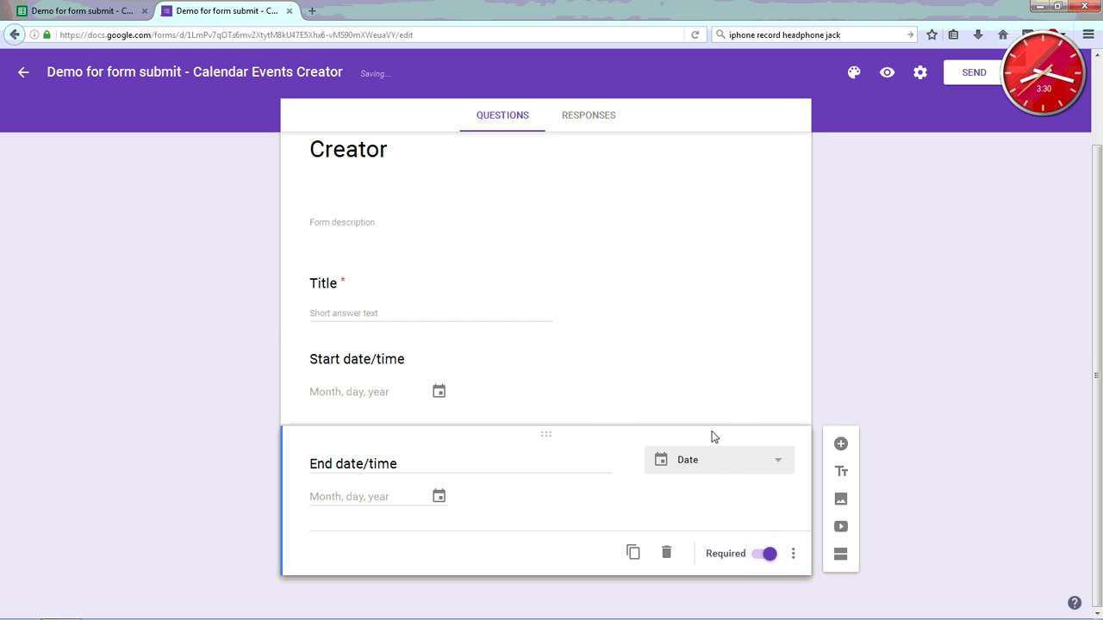
left_click(689, 379)
left_click(769, 462)
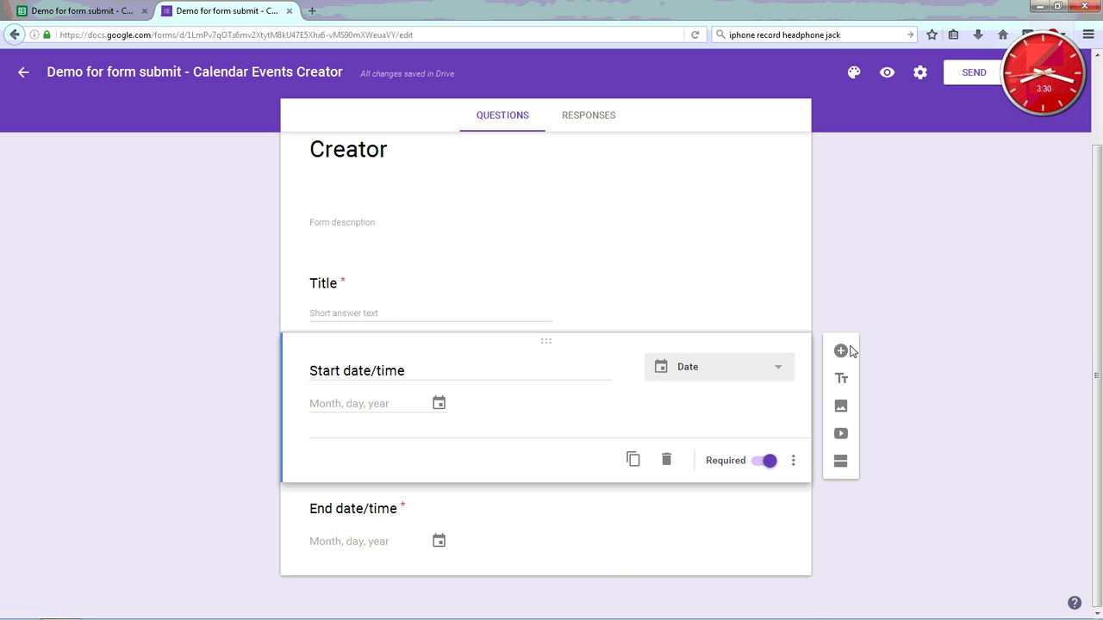
- Add a 'Description' paragraph question and move it below 'End date/time'
left_click(849, 350)
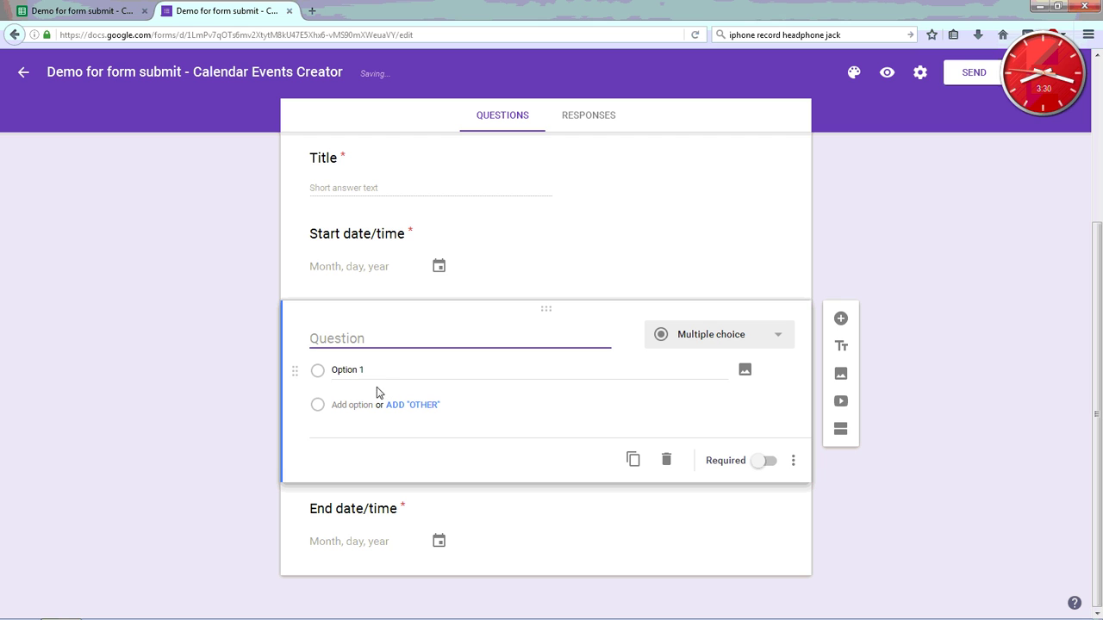
type("Description")
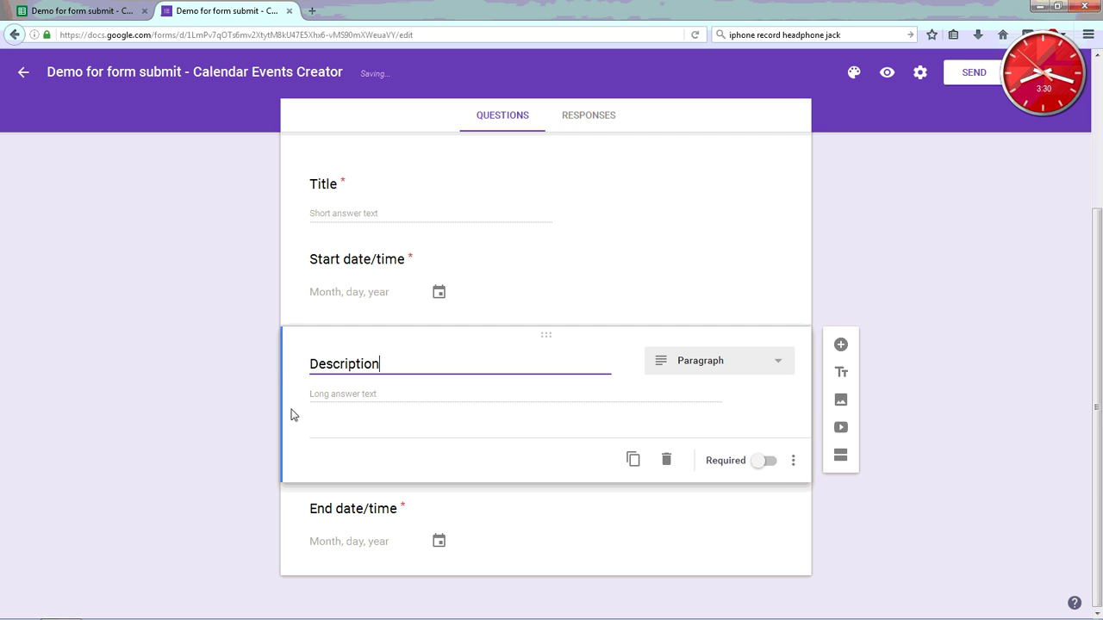
left_click_drag(800, 339, 791, 484)
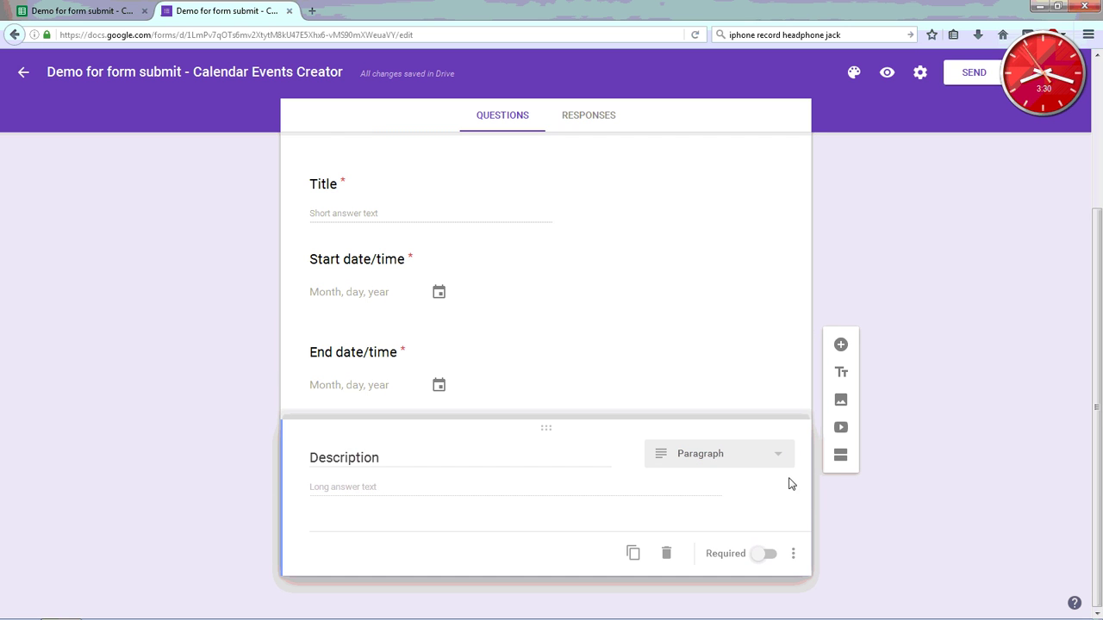
scroll(918, 404, "up", 2)
scroll(918, 404, "down", 2)
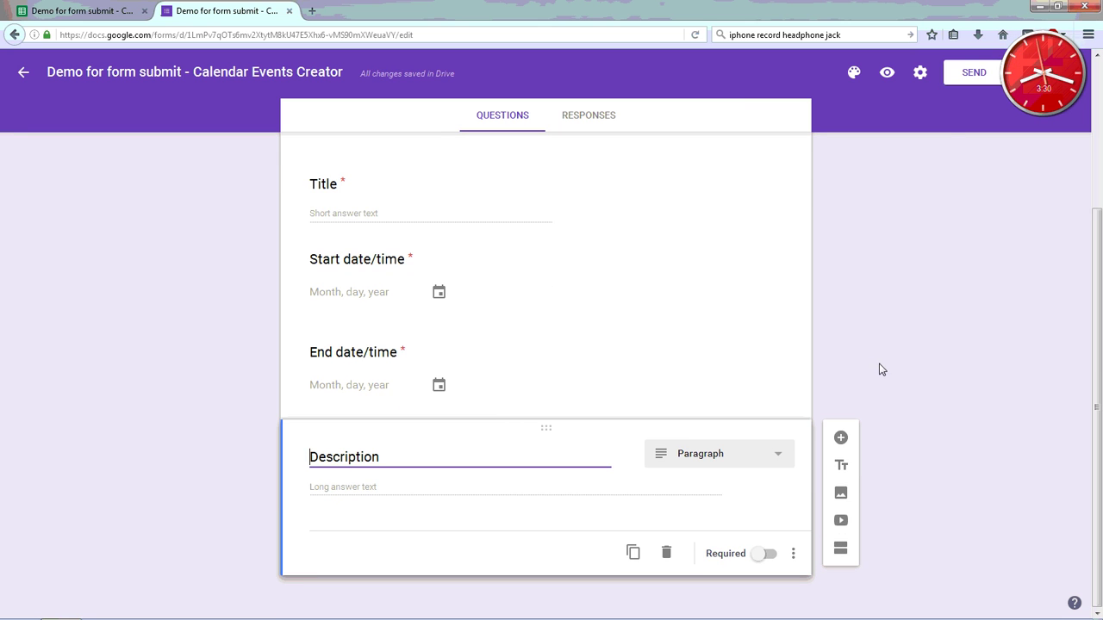
- Preview the live form and answer the Title question with 'My title'
left_click(894, 77)
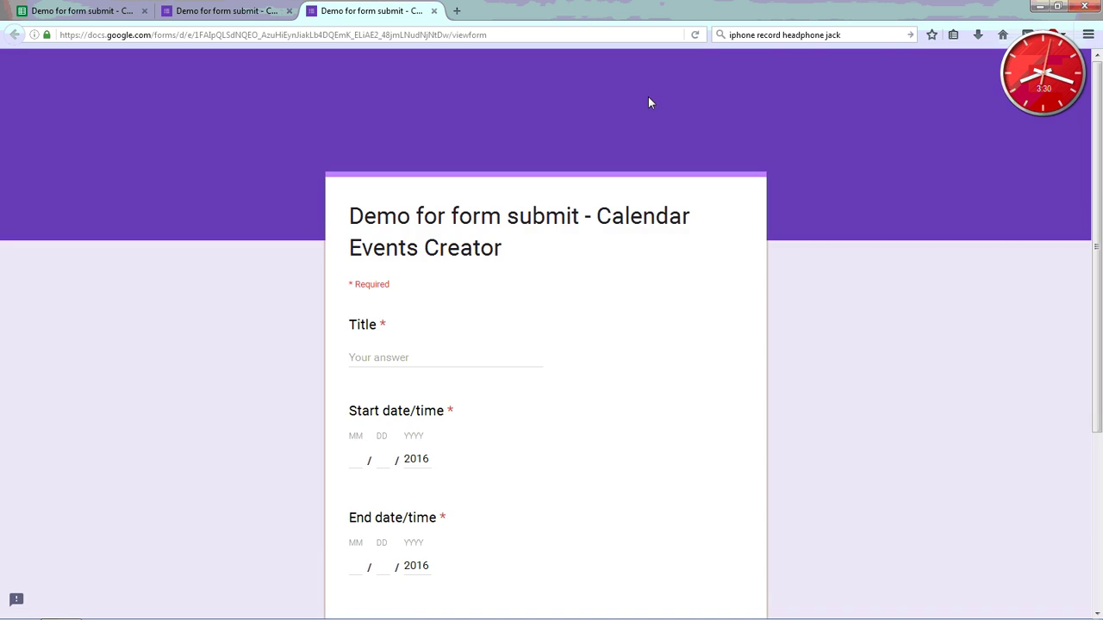
scroll(483, 268, "down", 3)
scroll(483, 268, "up", 2)
left_click(379, 269)
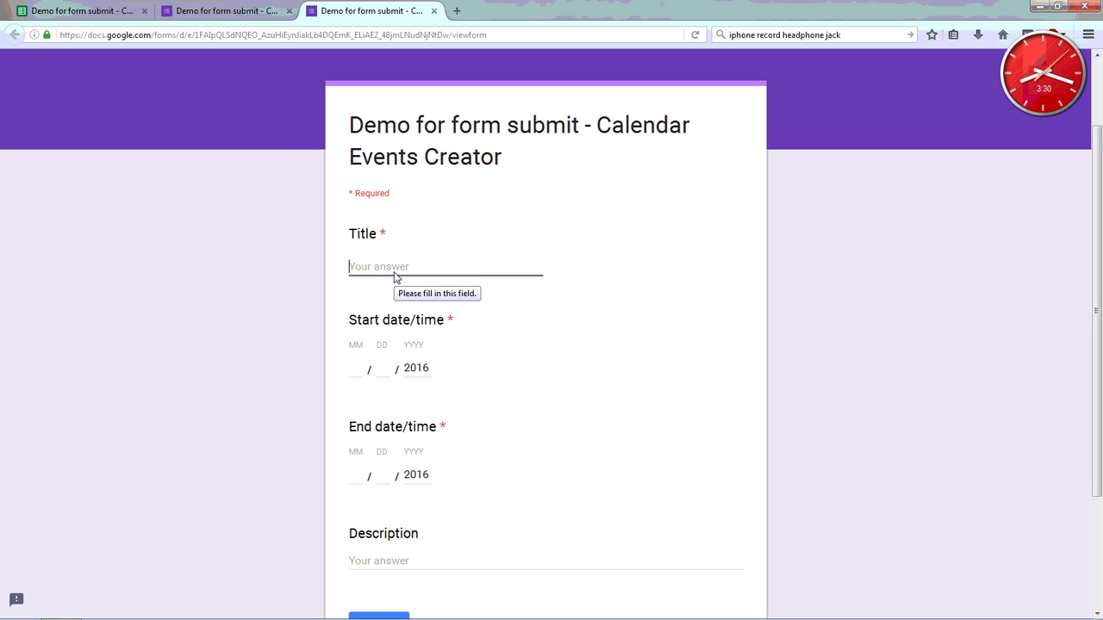
type("Titl")
key("BackSpace")
key("BackSpace")
key("BackSpace")
type("My tit")
- Enter dates 01/01/2016 to 01/02/2016, description 'Hello world', and submit the response
key("Tab")
key("Tab")
key("Tab")
key("Tab")
type("02")
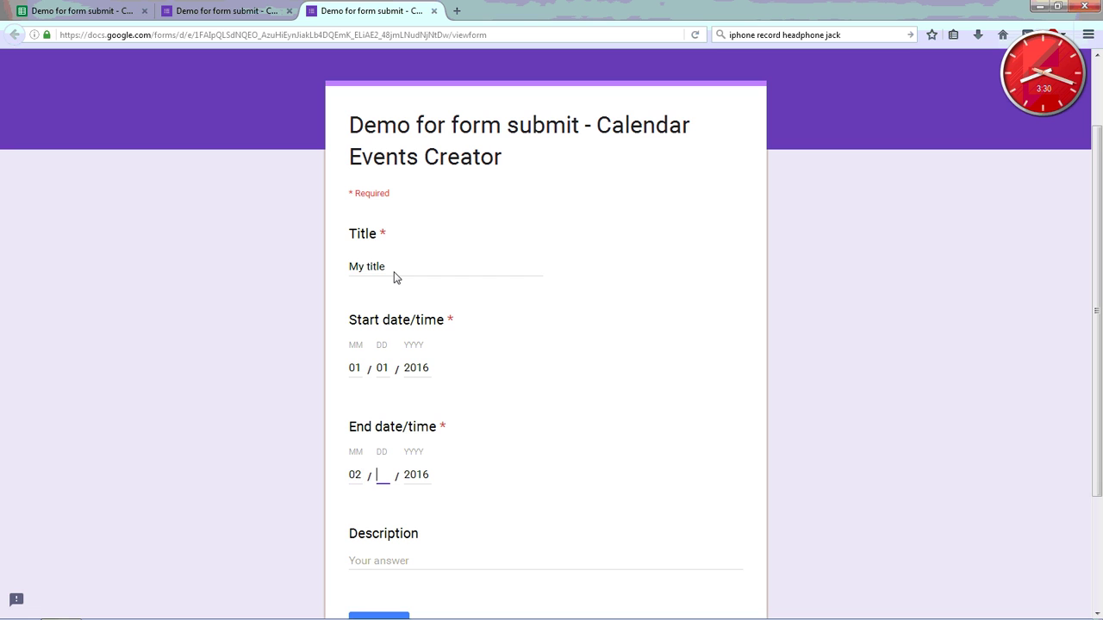
key("shift+Tab")
type("01 / 0")
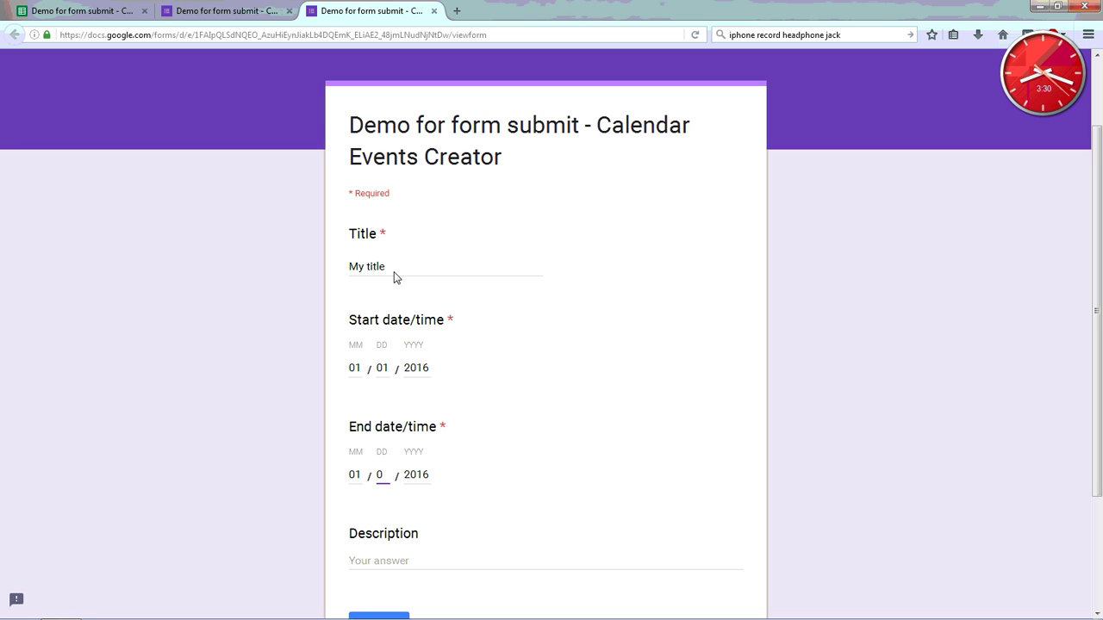
type("2")
key("Tab")
type("H")
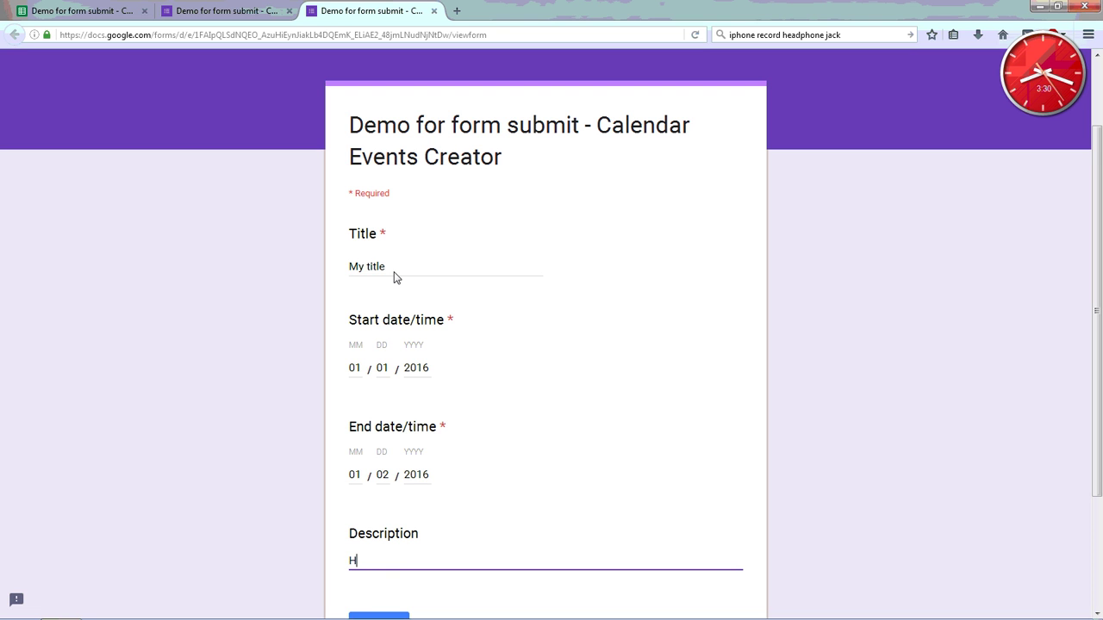
type("ello wolr")
key("BackSpace")
key("BackSpace")
type("r")
scroll(505, 457, "down", 2)
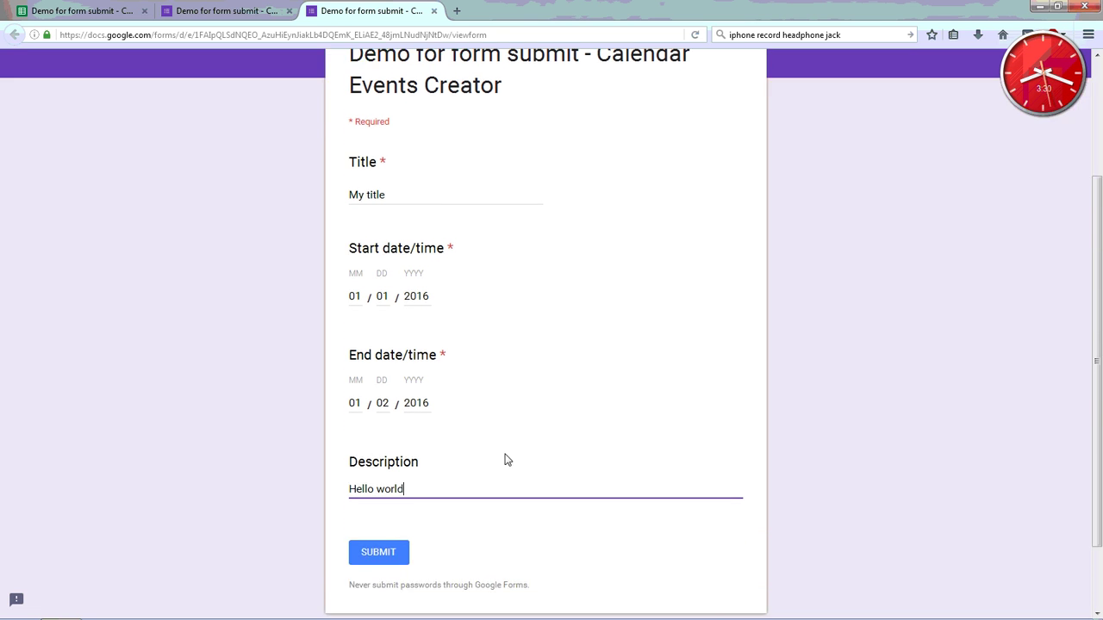
left_click(379, 470)
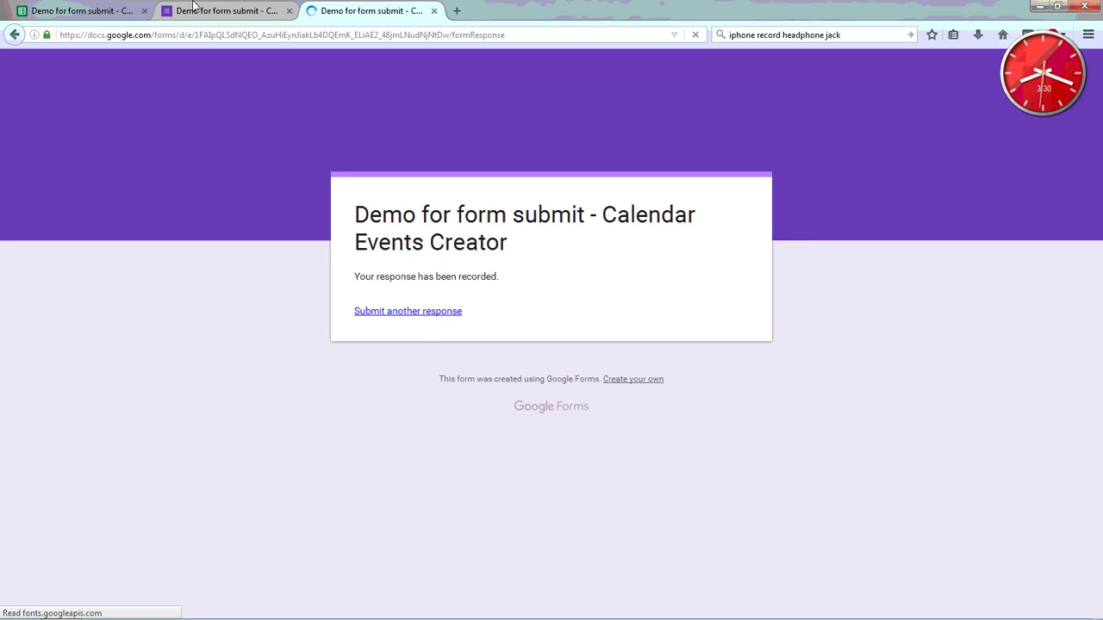
- Go to the response spreadsheet's Form Responses 1 sheet and select the 'My title' cell B2
left_click(193, 11)
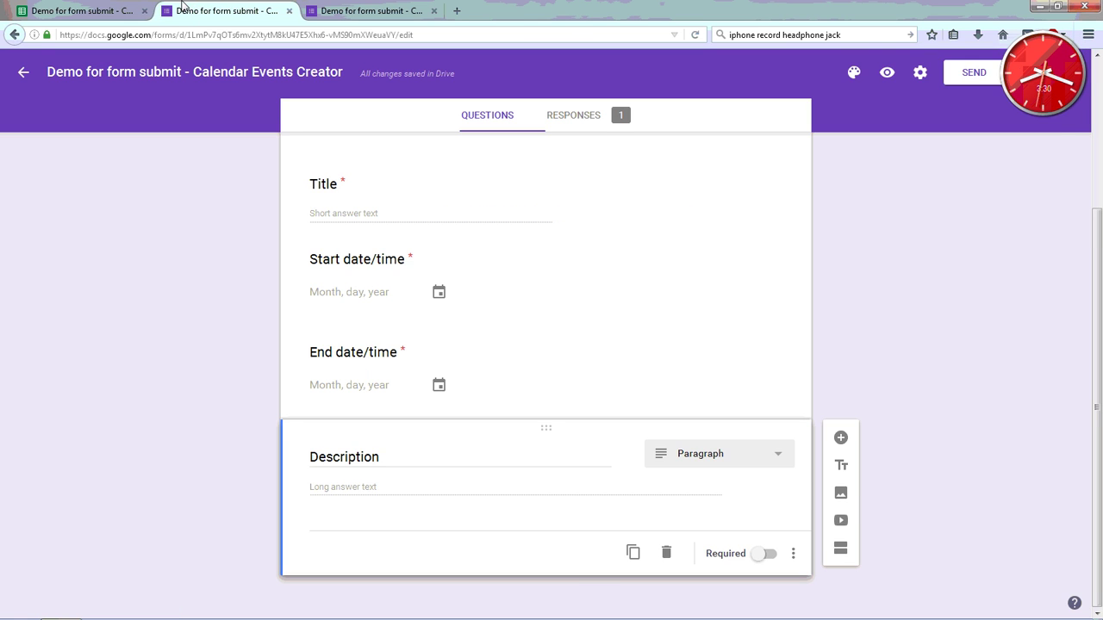
left_click(86, 11)
left_click(151, 606)
left_click(197, 606)
left_click(148, 607)
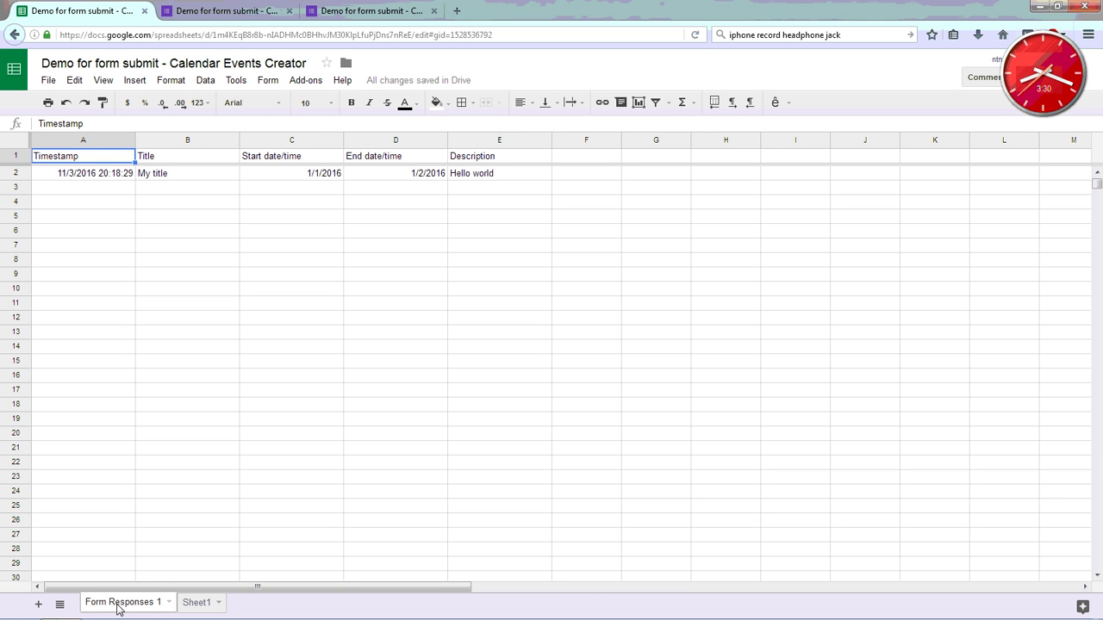
left_click(202, 177)
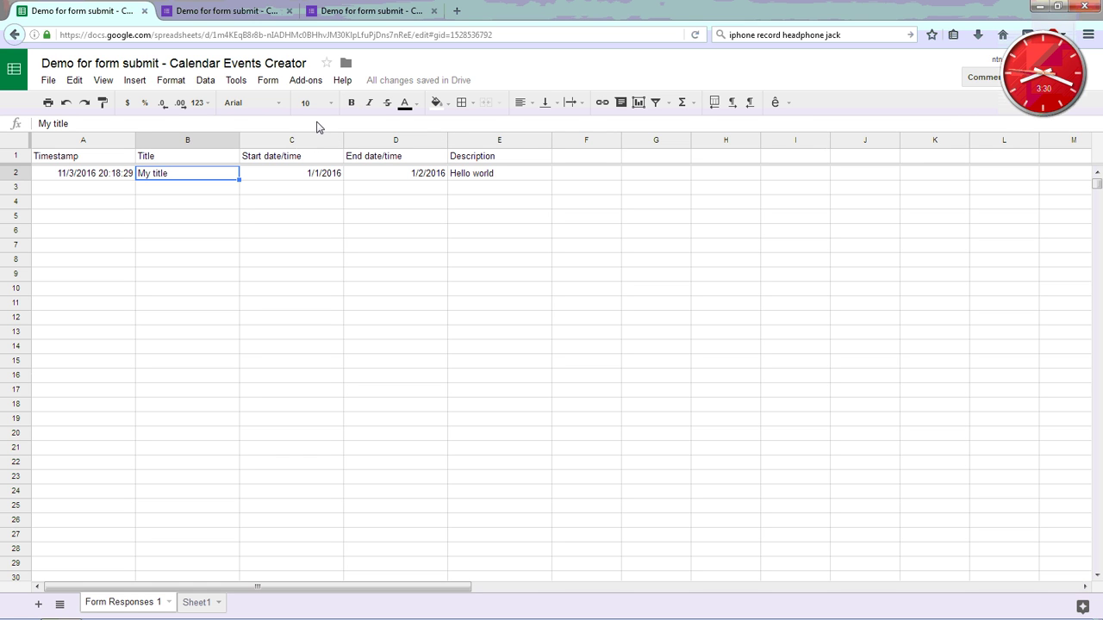
- Search add-ons for 'calendar events creator' and install the free Calendar Events Creator
left_click(306, 80)
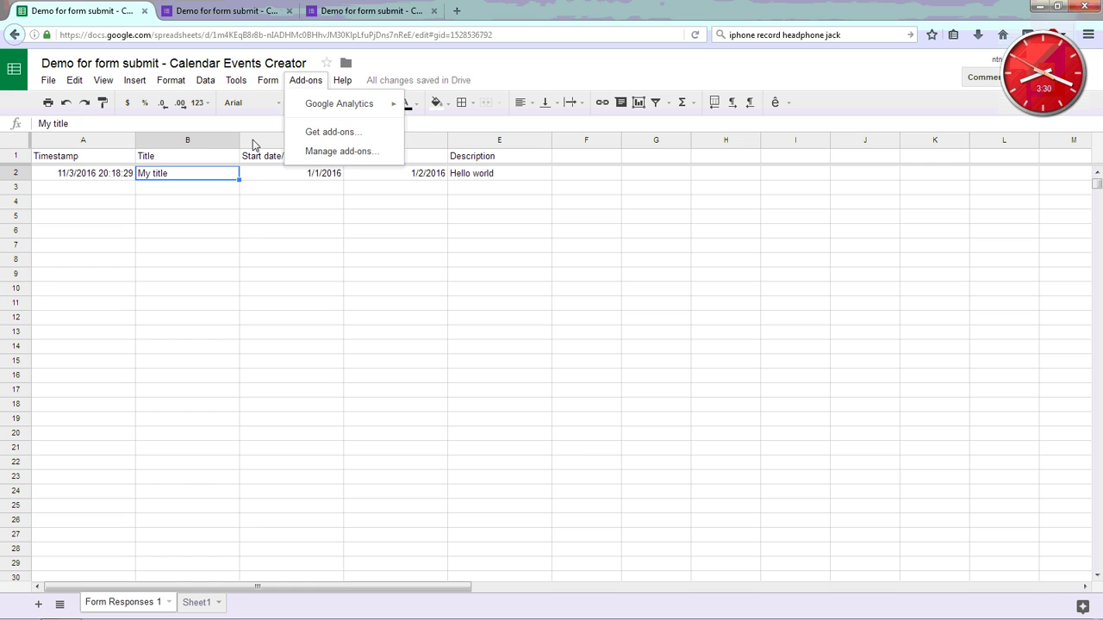
left_click(252, 141)
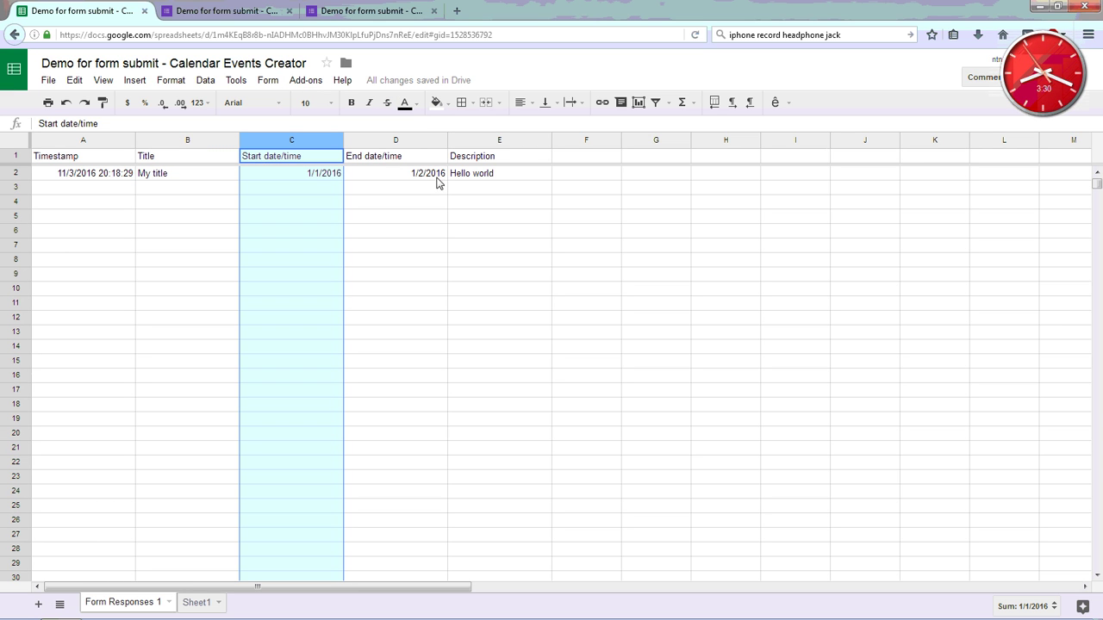
left_click(307, 82)
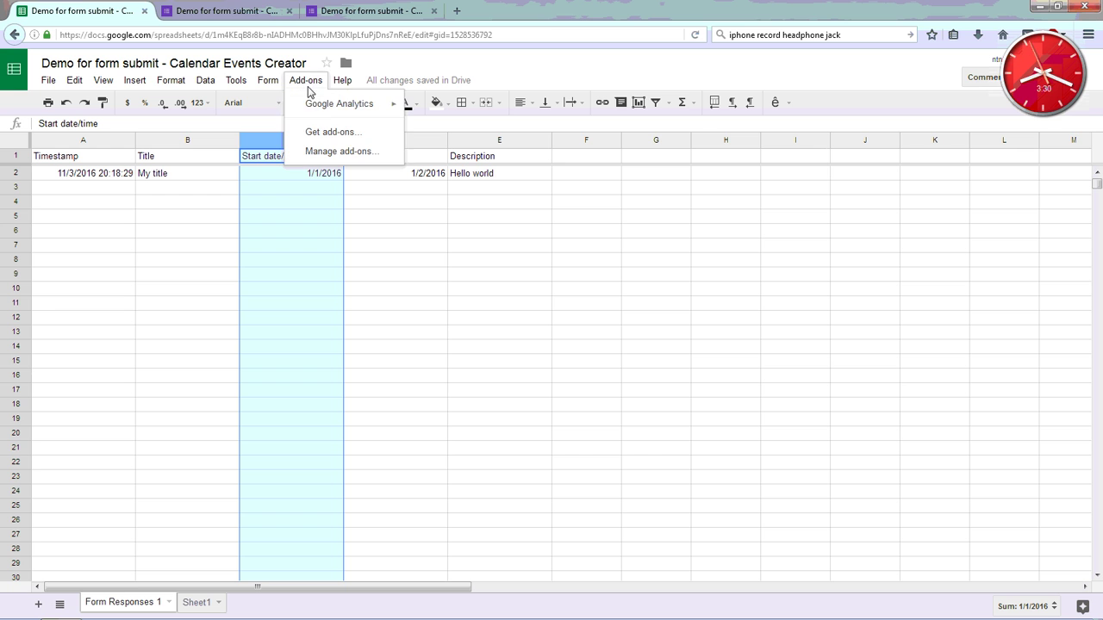
left_click(347, 134)
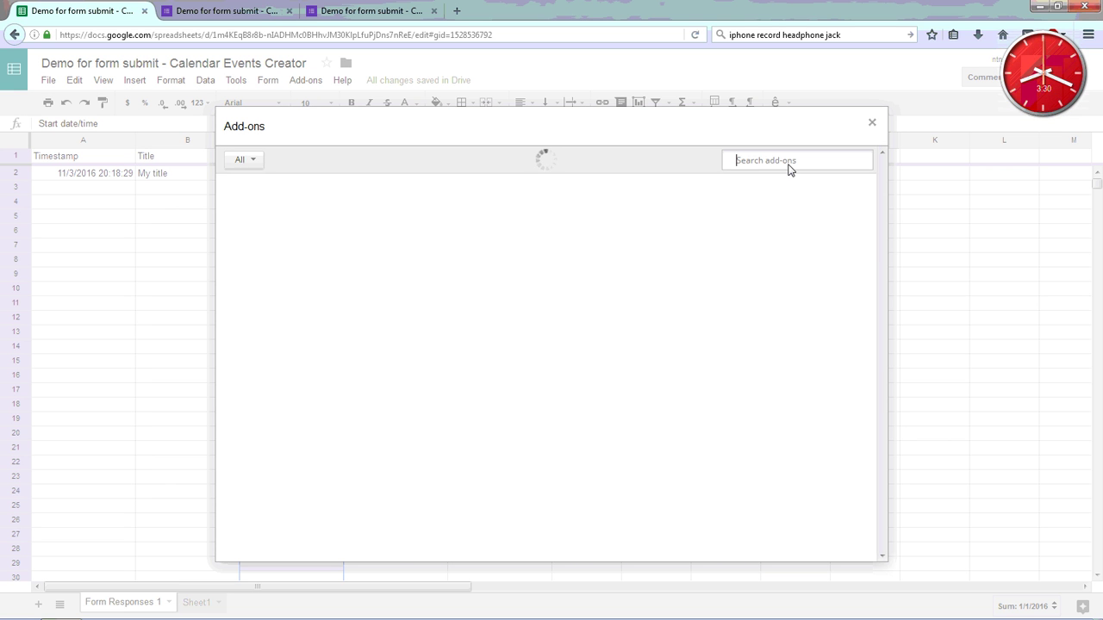
type("calend")
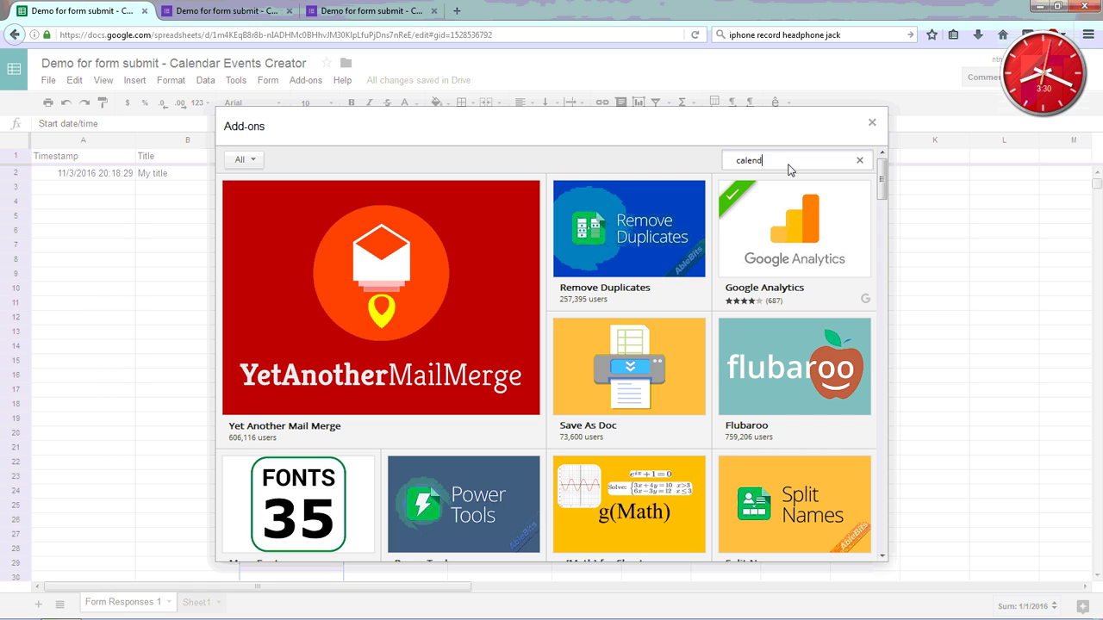
type("ar events creator")
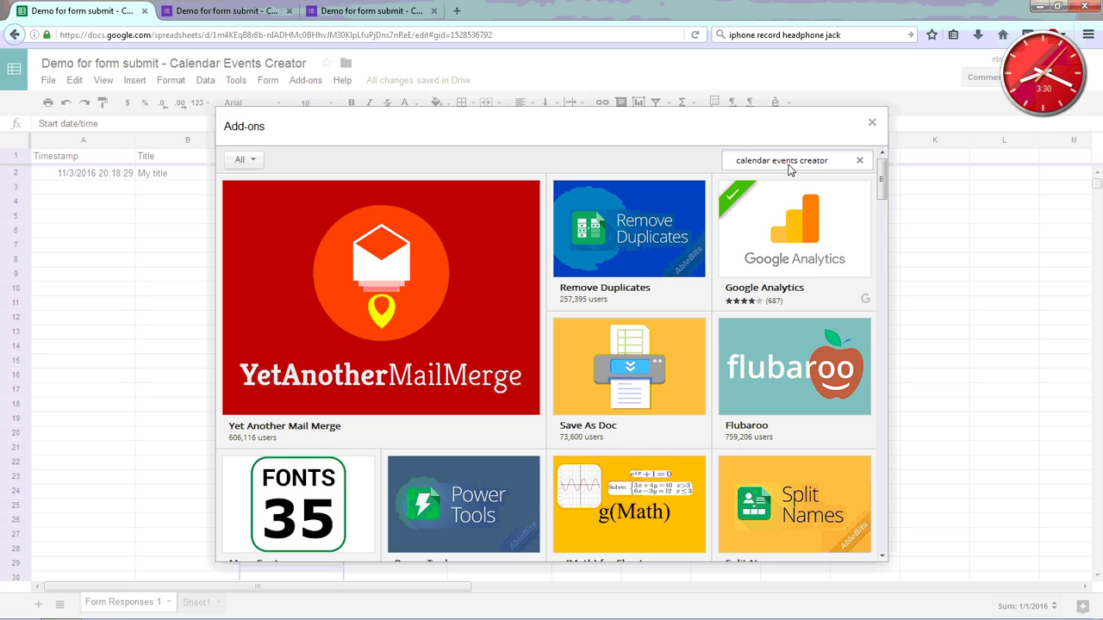
key("Return")
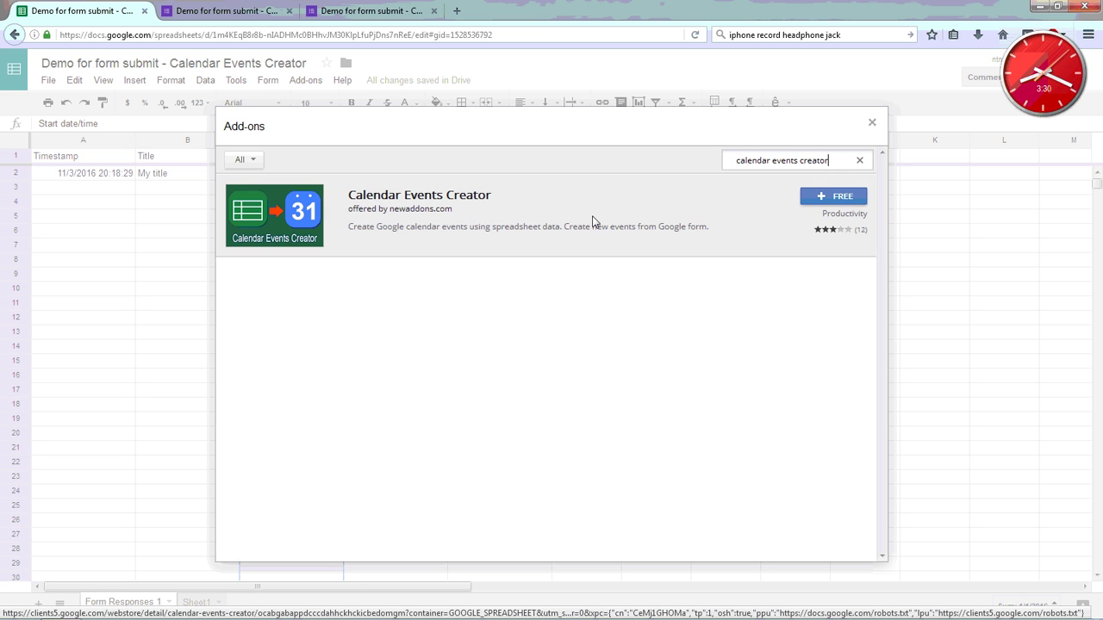
left_click(832, 197)
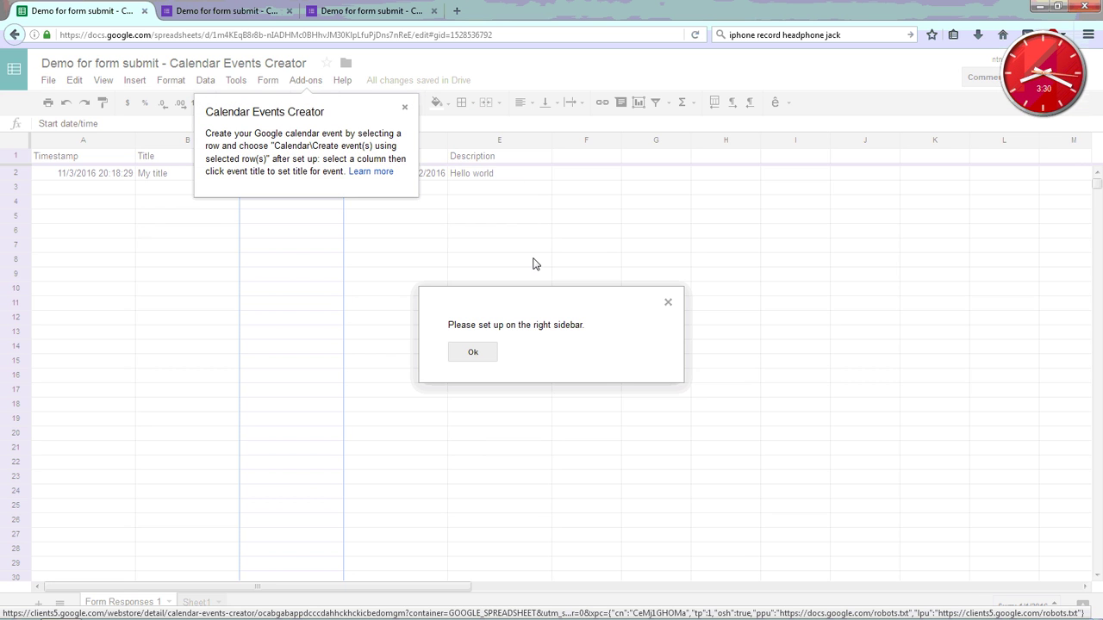
- Click Ok on the 'Please set up on the right sidebar' notice
left_click(473, 352)
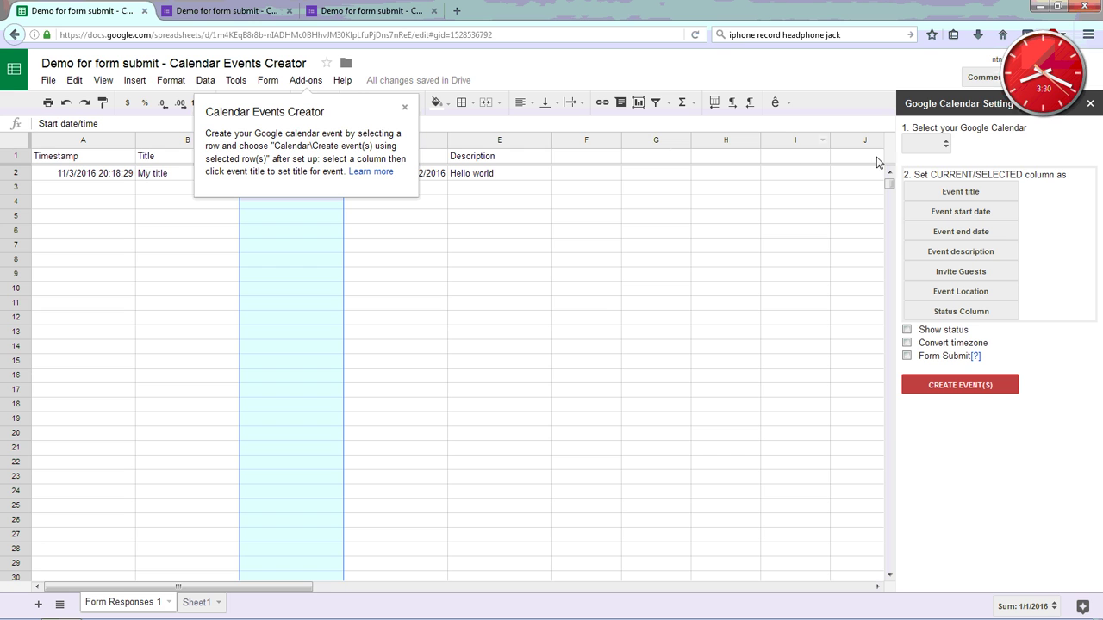
- Keep the existing calendar and map column B (Title) to the event title
left_click(982, 145)
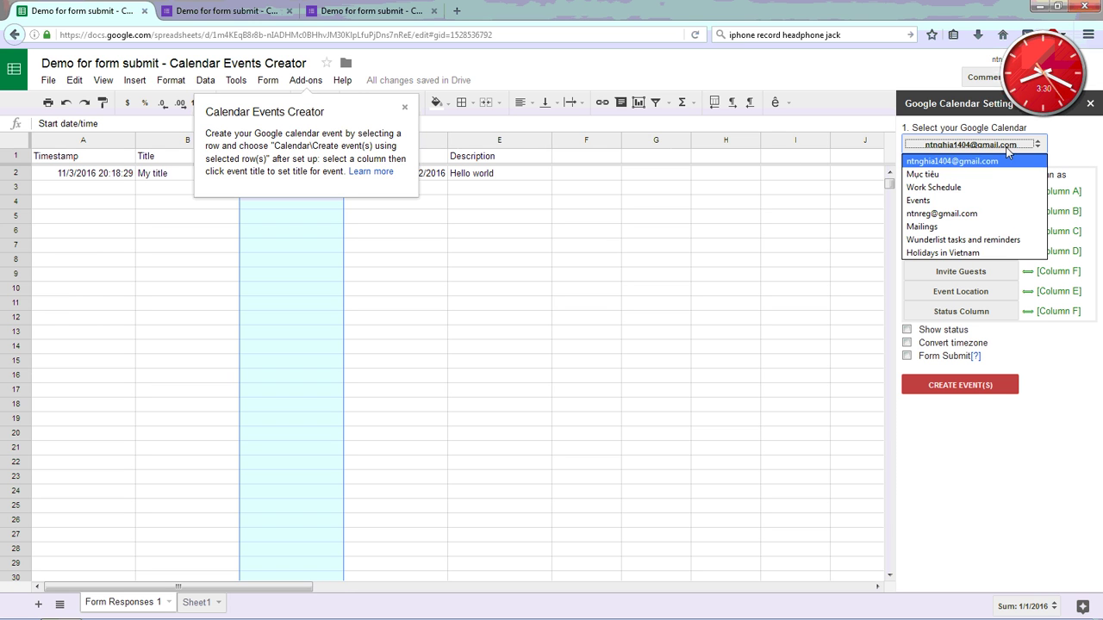
left_click(962, 158)
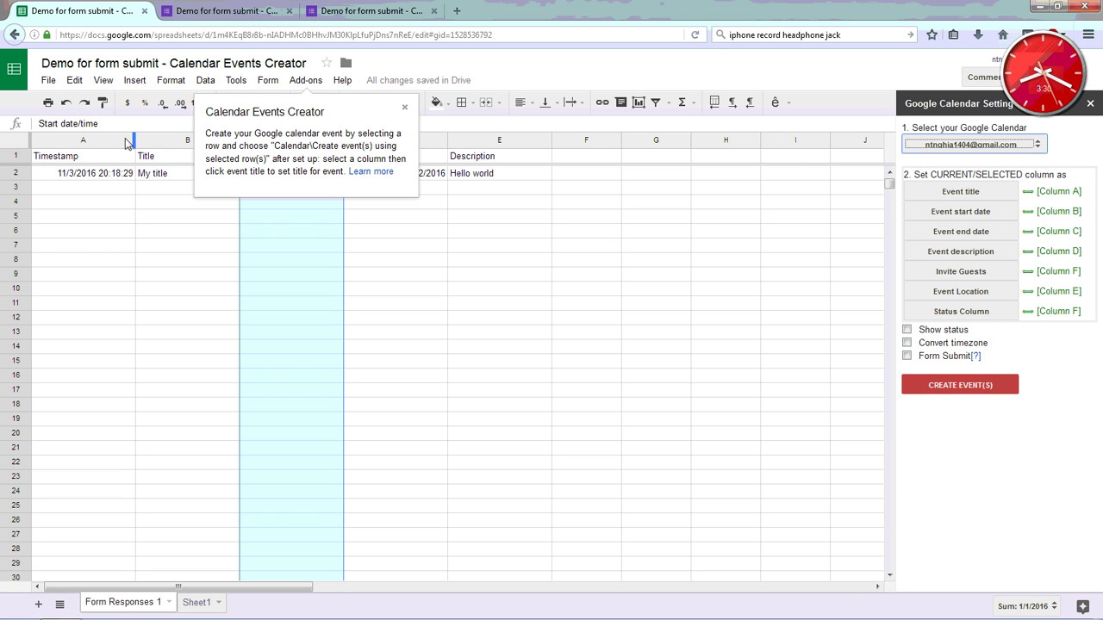
left_click(143, 190)
left_click(164, 140)
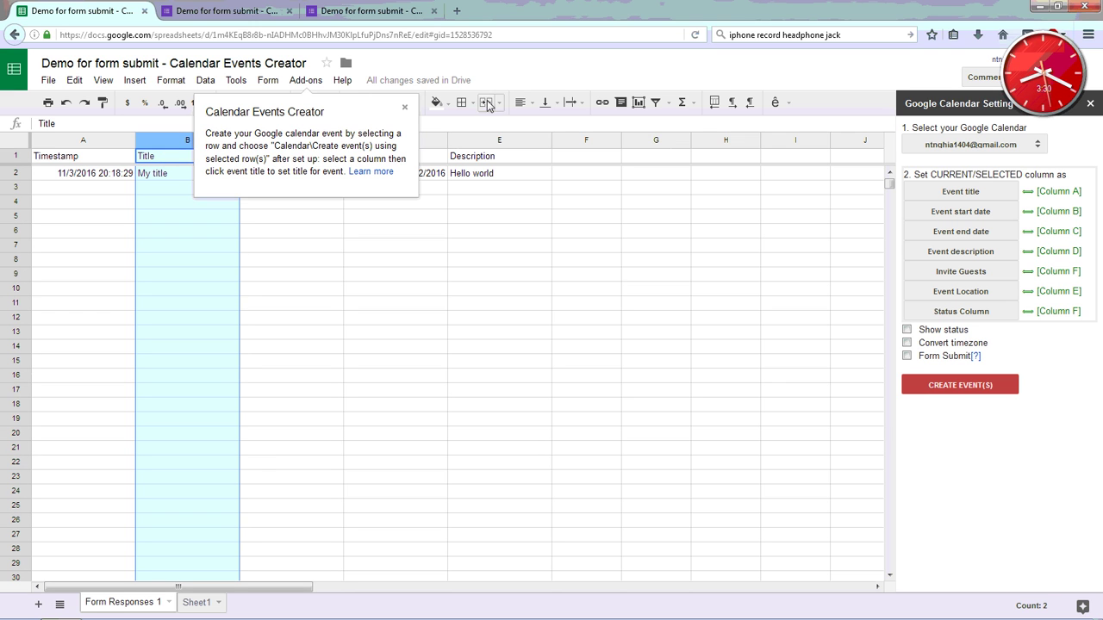
left_click(404, 108)
left_click(969, 193)
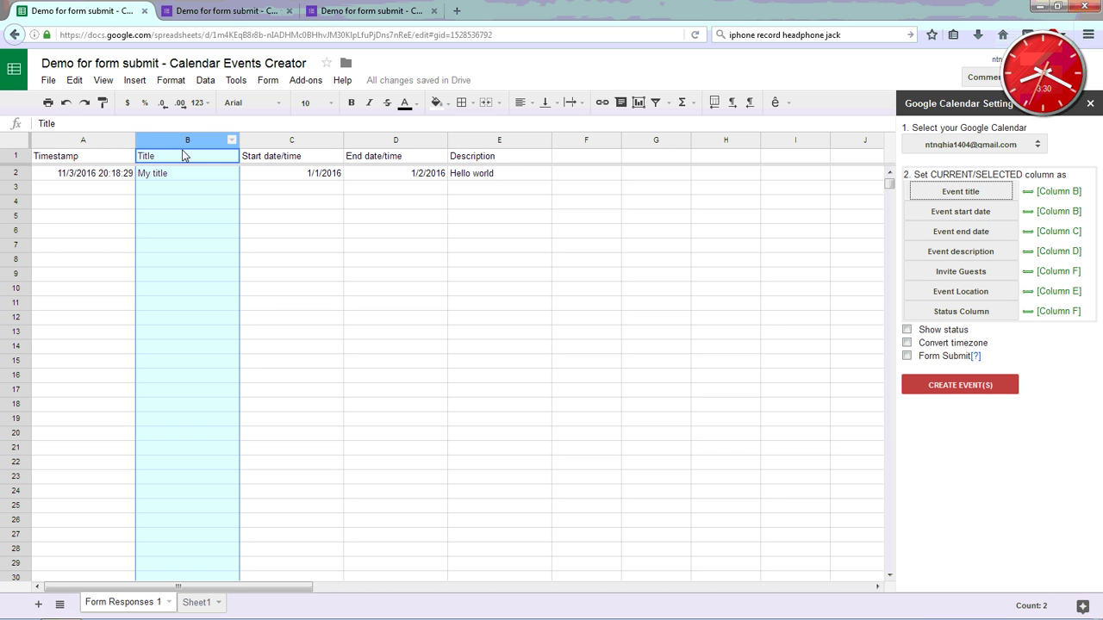
- Map columns C, D and E to event start date, end date and description
left_click(171, 182)
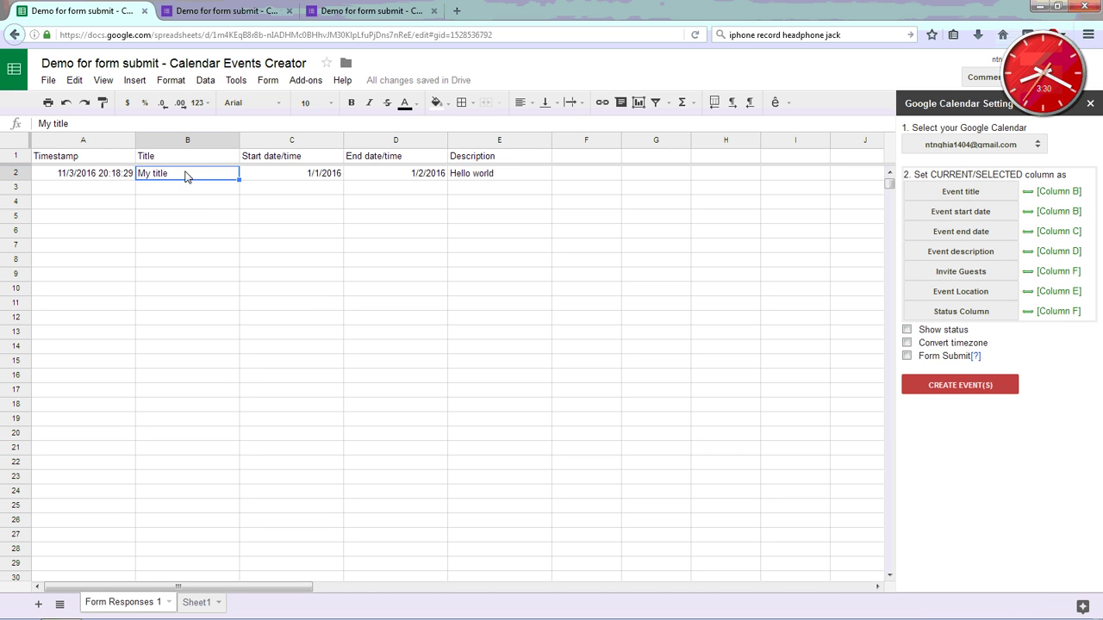
left_click(290, 143)
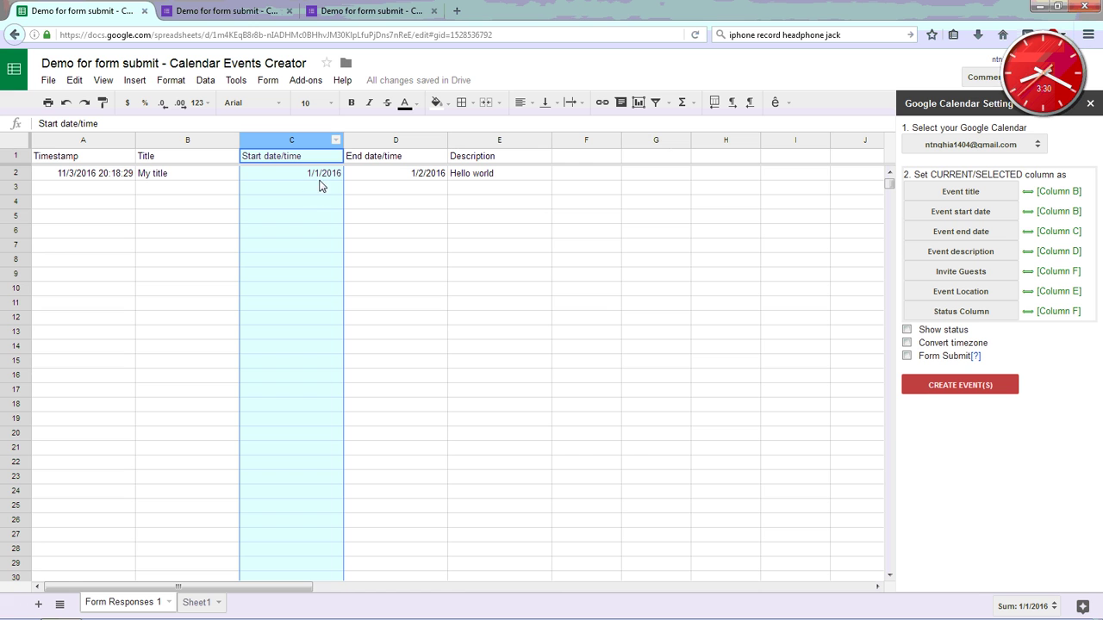
left_click(958, 211)
left_click(414, 144)
left_click(961, 231)
left_click(504, 141)
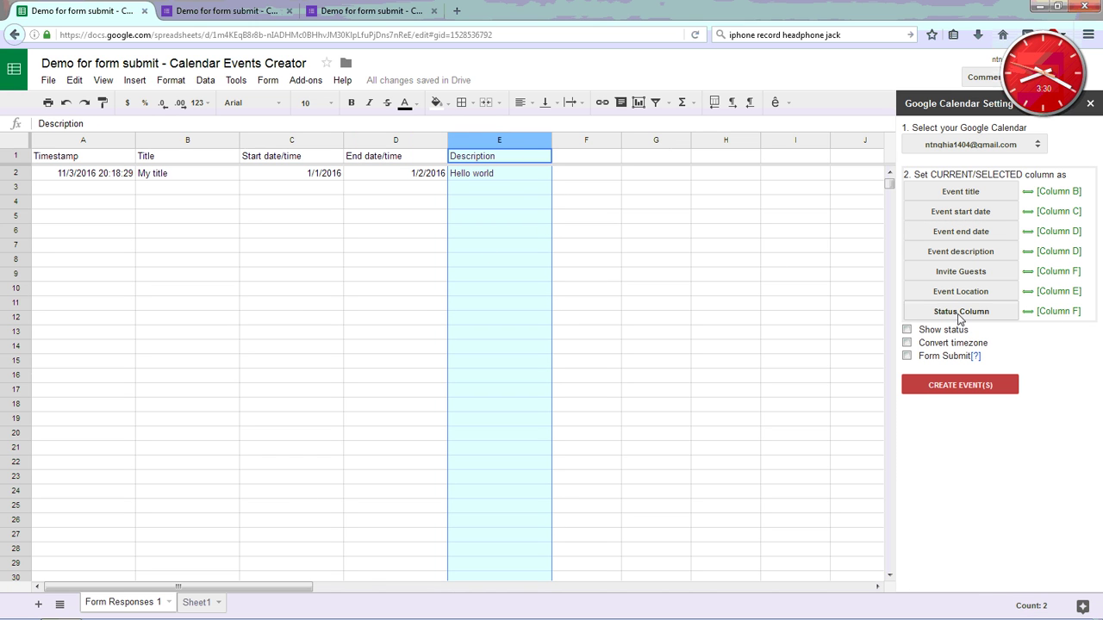
left_click(965, 256)
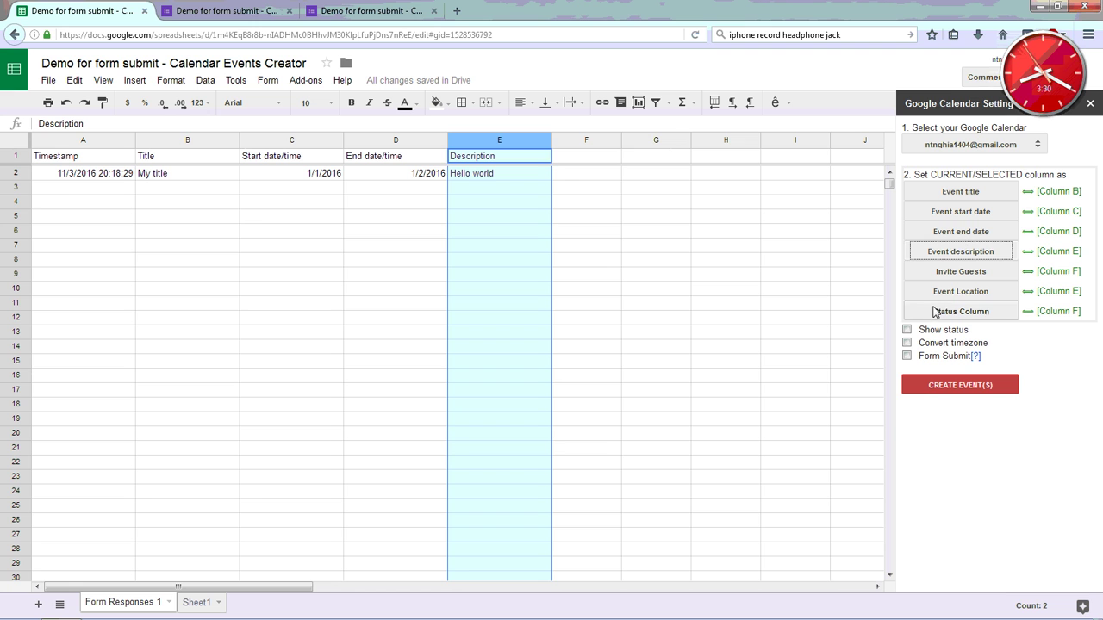
left_click(577, 142)
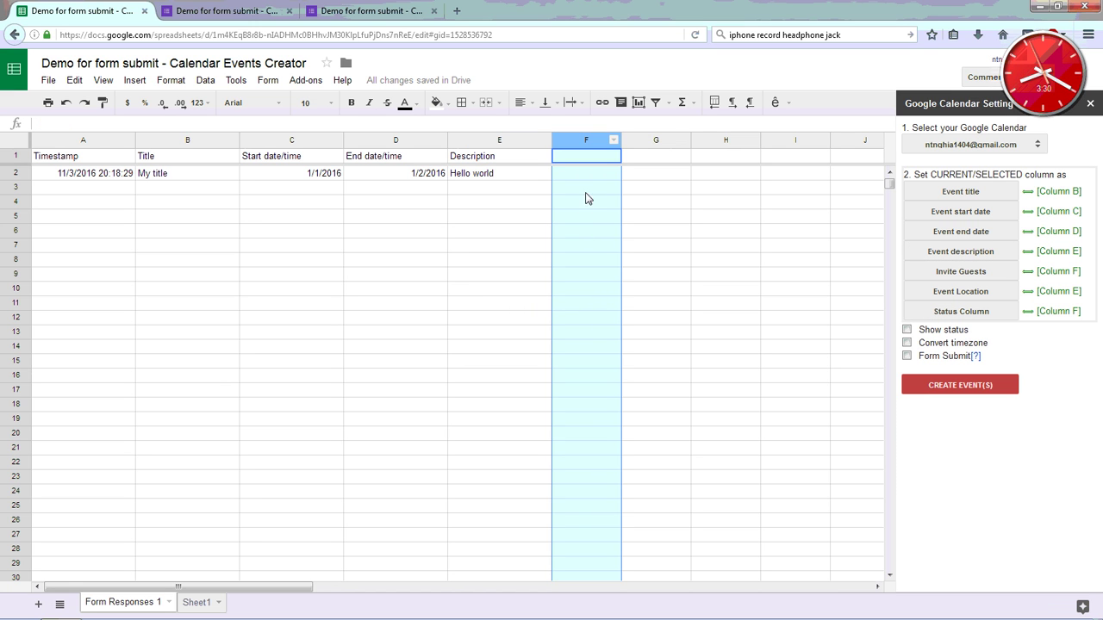
left_click(583, 181)
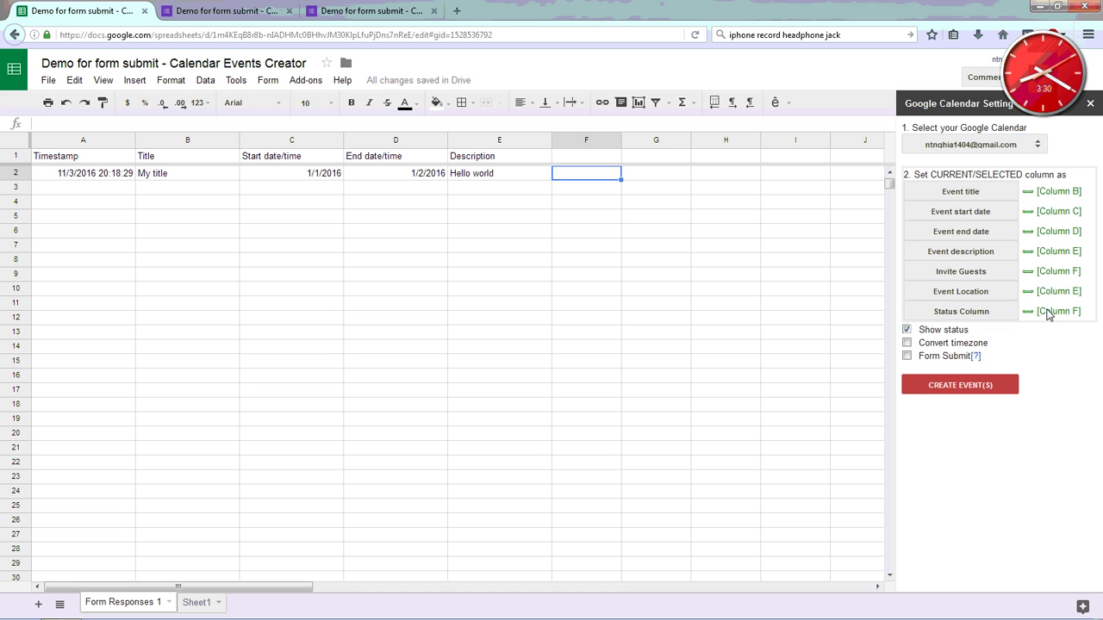
- Map empty column F for guests and status, and enable event creation on Form Submit
left_click(576, 140)
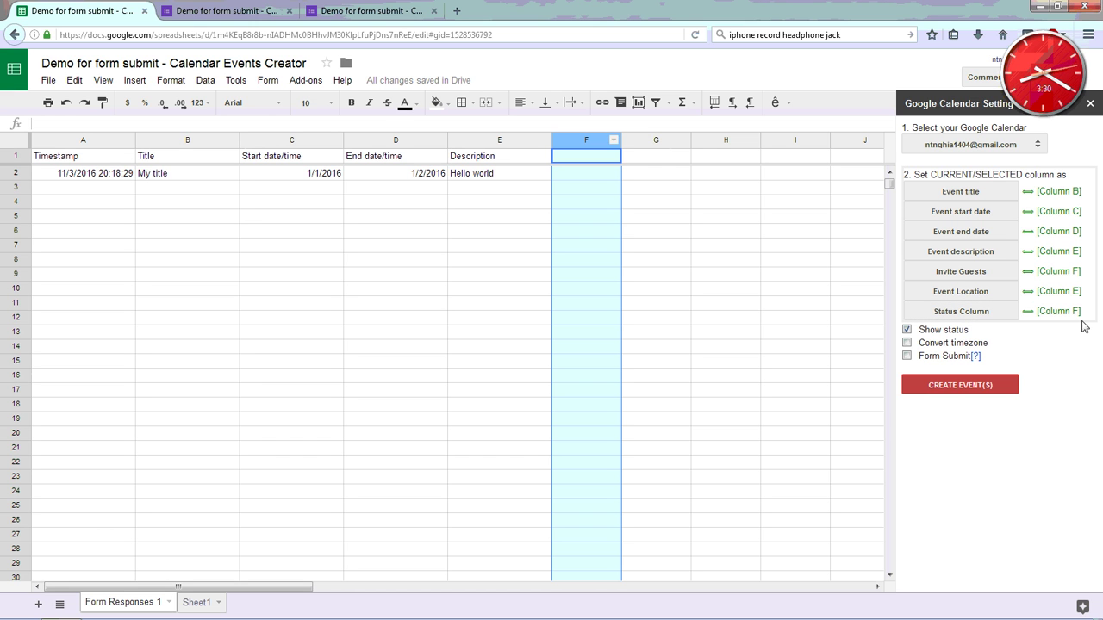
left_click(906, 358)
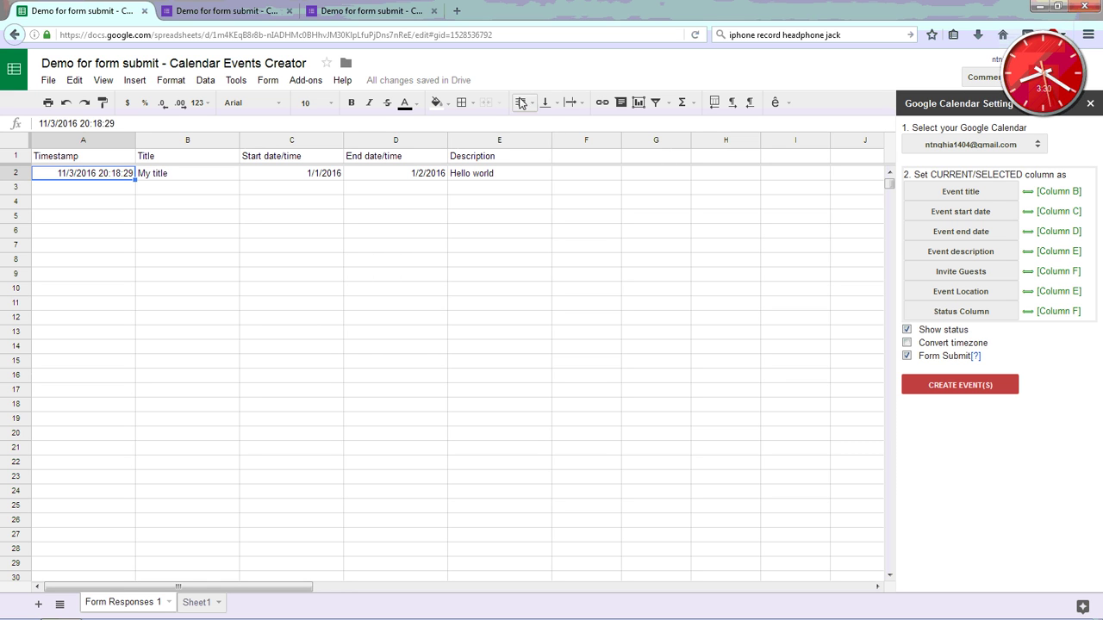
left_click(232, 175)
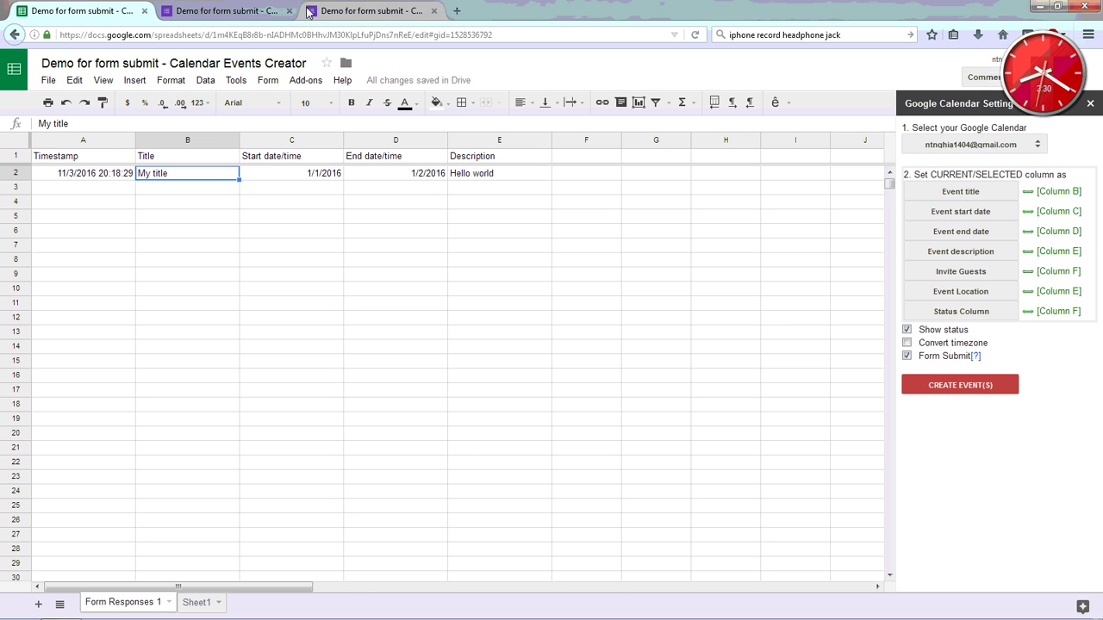
- Start another form response and enter the title 'My new tittle'
left_click(337, 18)
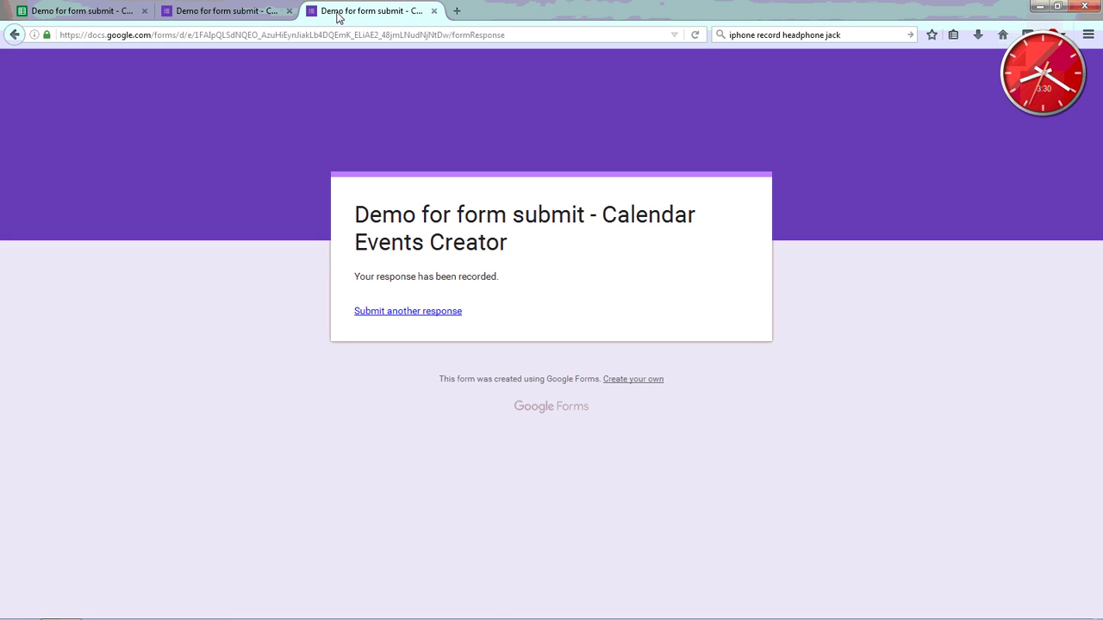
left_click(404, 312)
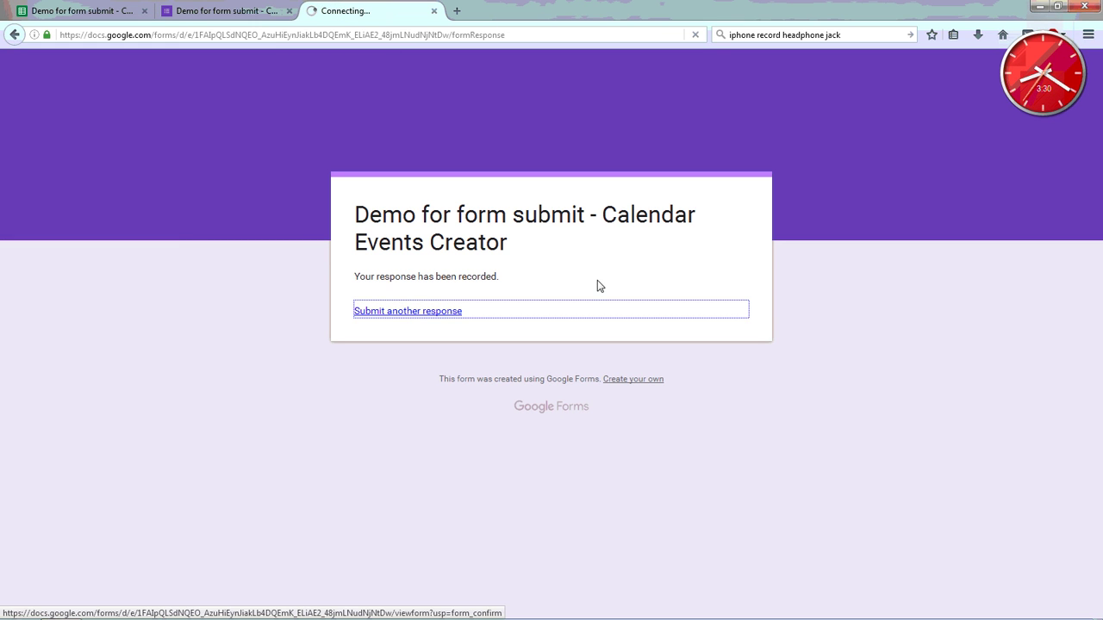
left_click(395, 356)
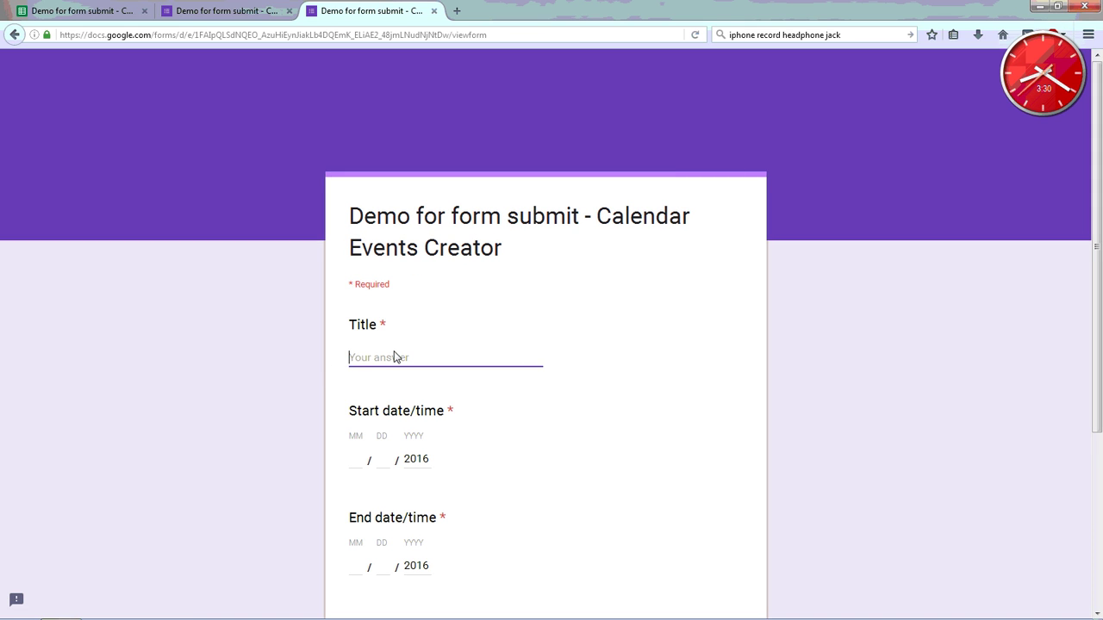
type("My tit")
key("BackSpace")
key("BackSpace")
type("new t")
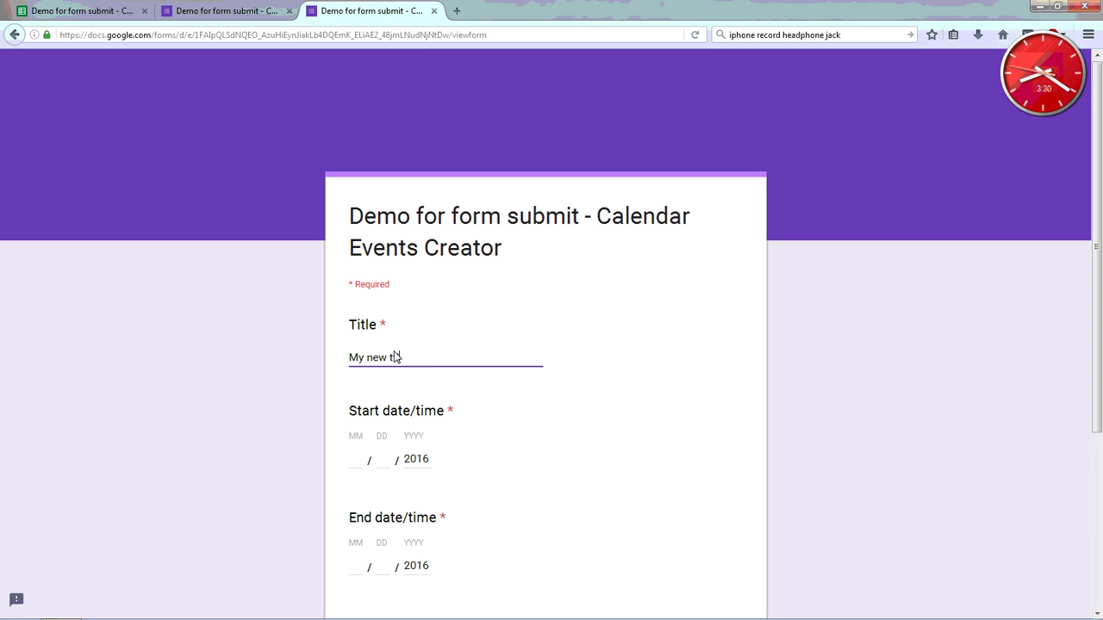
type("e")
- Enter dates 01/01/2016, description 'Hello world 2016', submit, and return to the spreadsheet
key("Tab")
type("01")
key("Tab")
type("01")
key("Tab")
key("Tab")
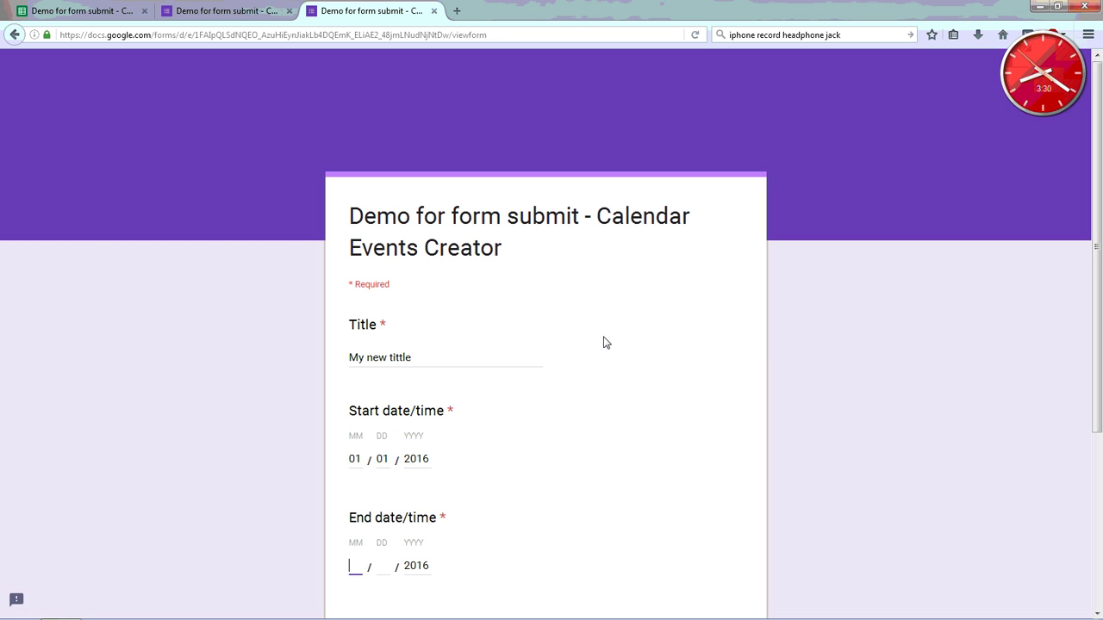
type("01")
key("Tab")
scroll(517, 370, "down", 5)
left_click(440, 419)
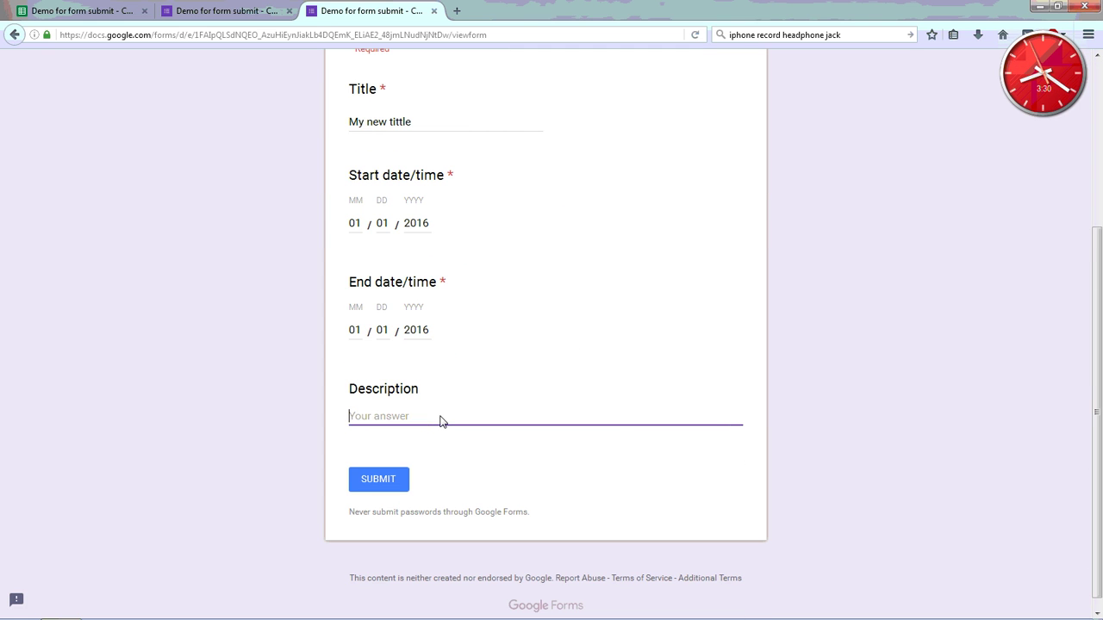
type("Helo worl")
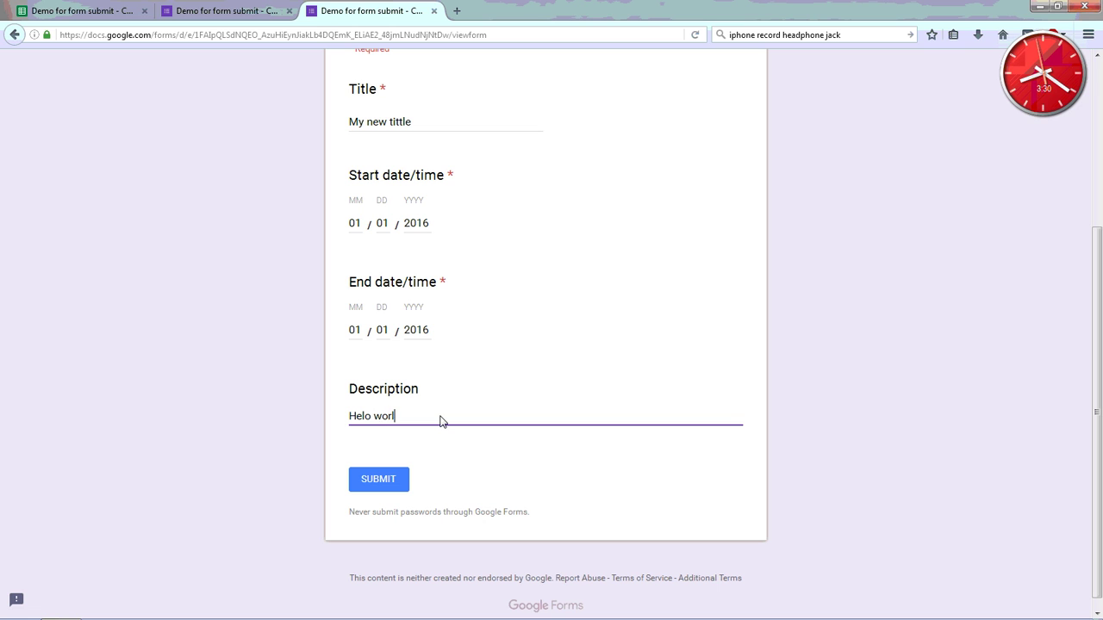
key("BackSpace")
key("BackSpace")
type("lo wordlld 2016")
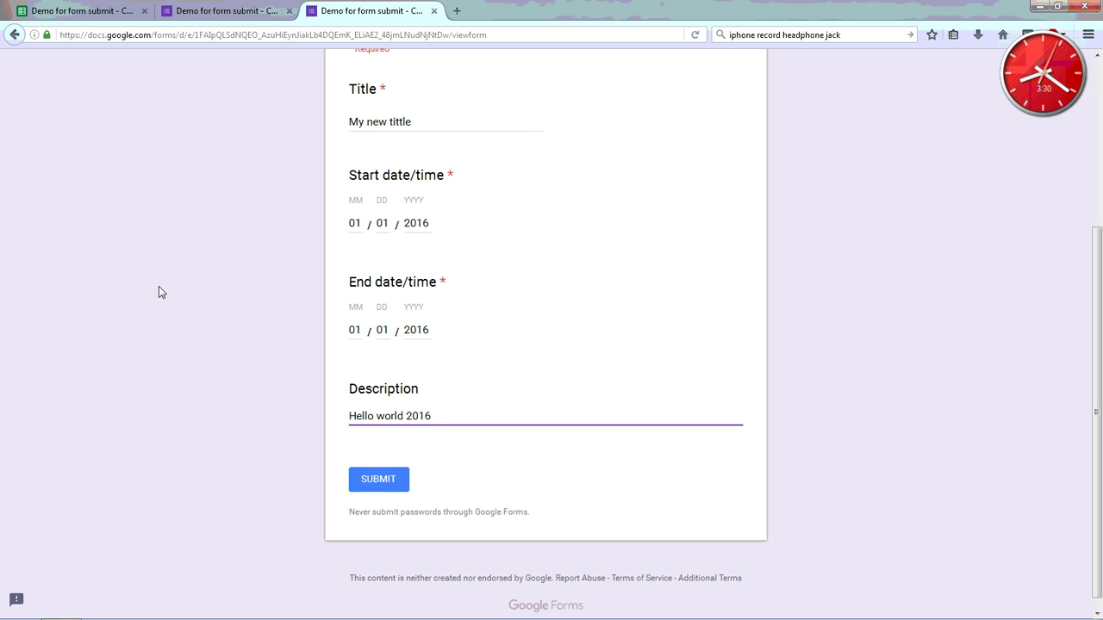
left_click(383, 485)
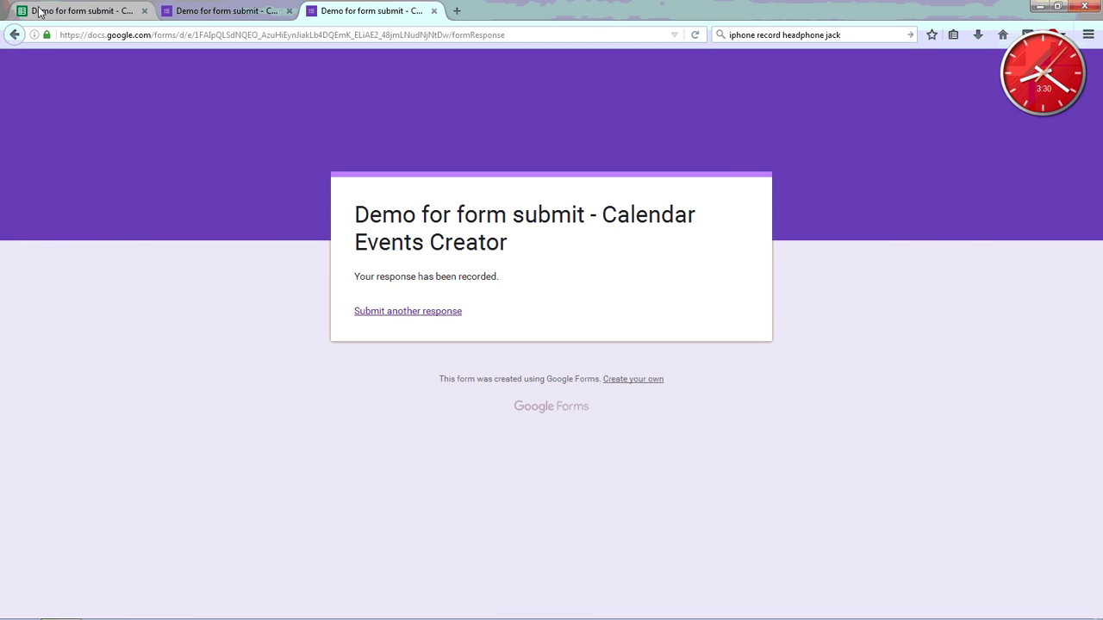
left_click(39, 12)
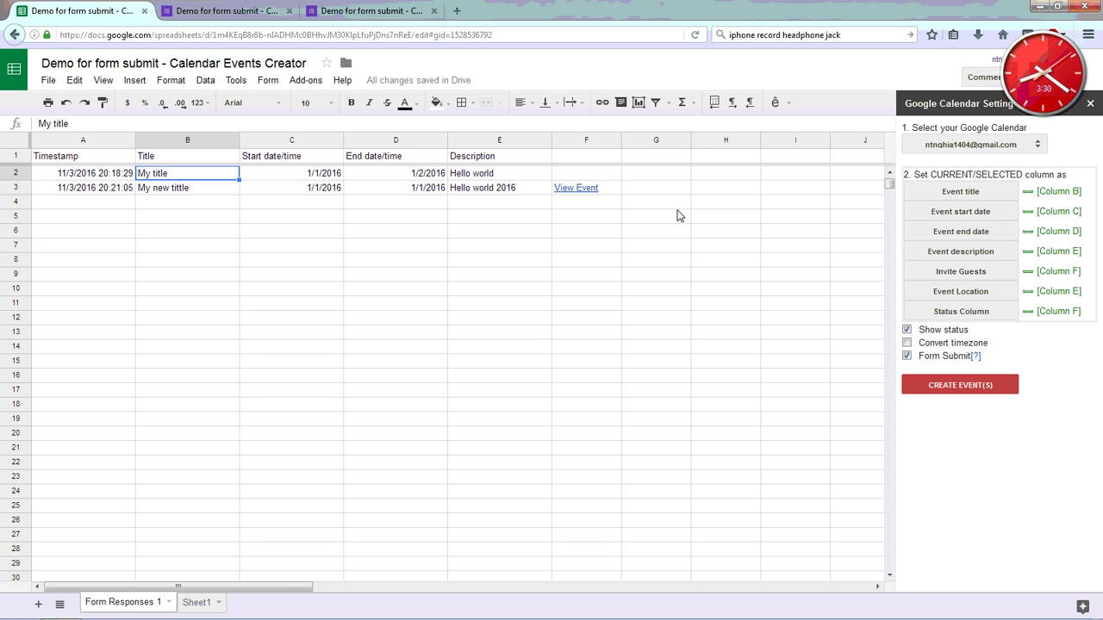
- Check row 3's new response: timestamp, title, start date and description
left_click(87, 188)
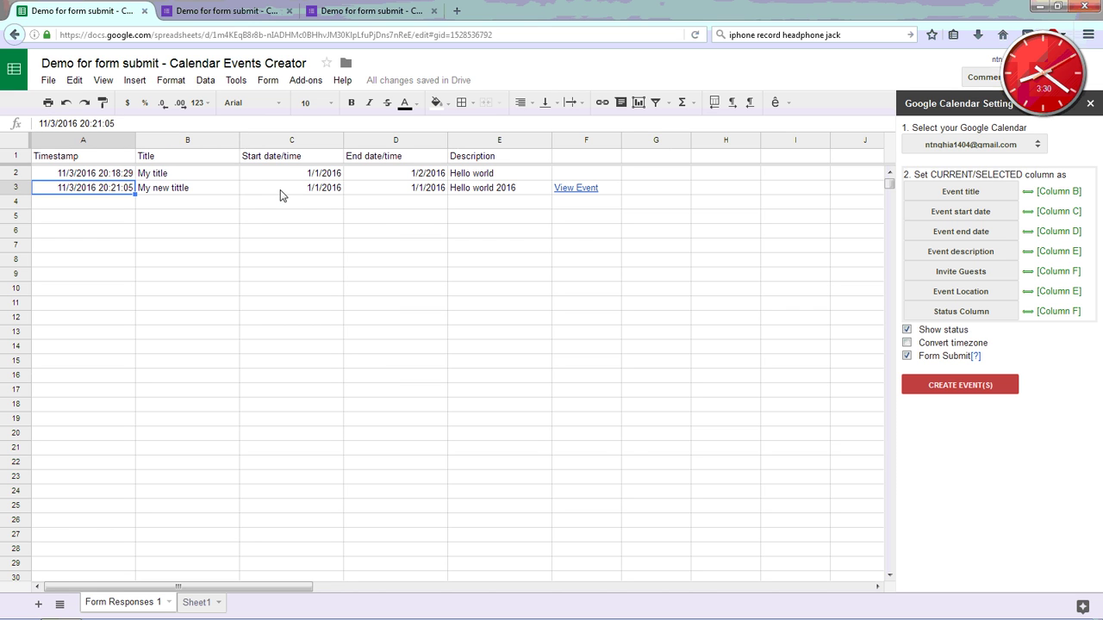
left_click(280, 189)
left_click(164, 194)
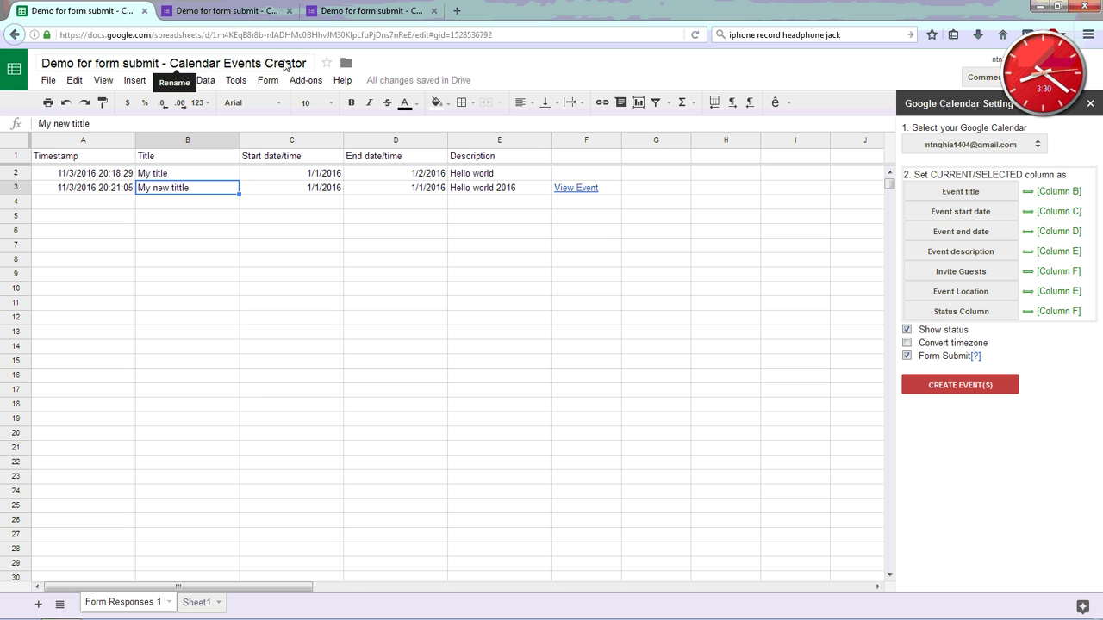
left_click(507, 188)
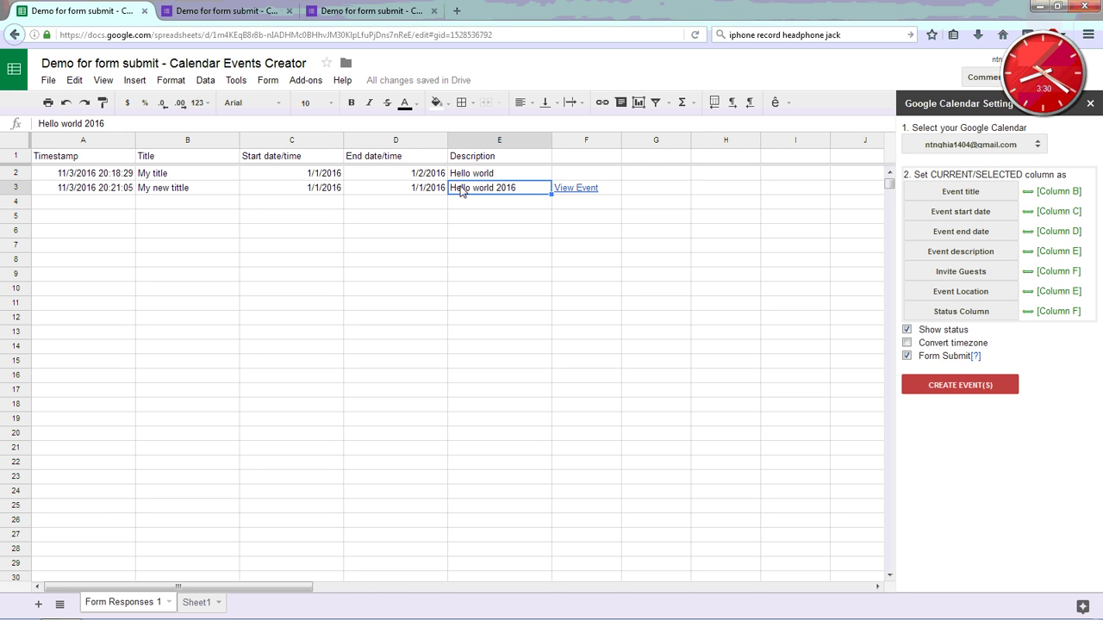
- Open the event linked from F3's View Event link in Google Calendar
mouse_move(585, 198)
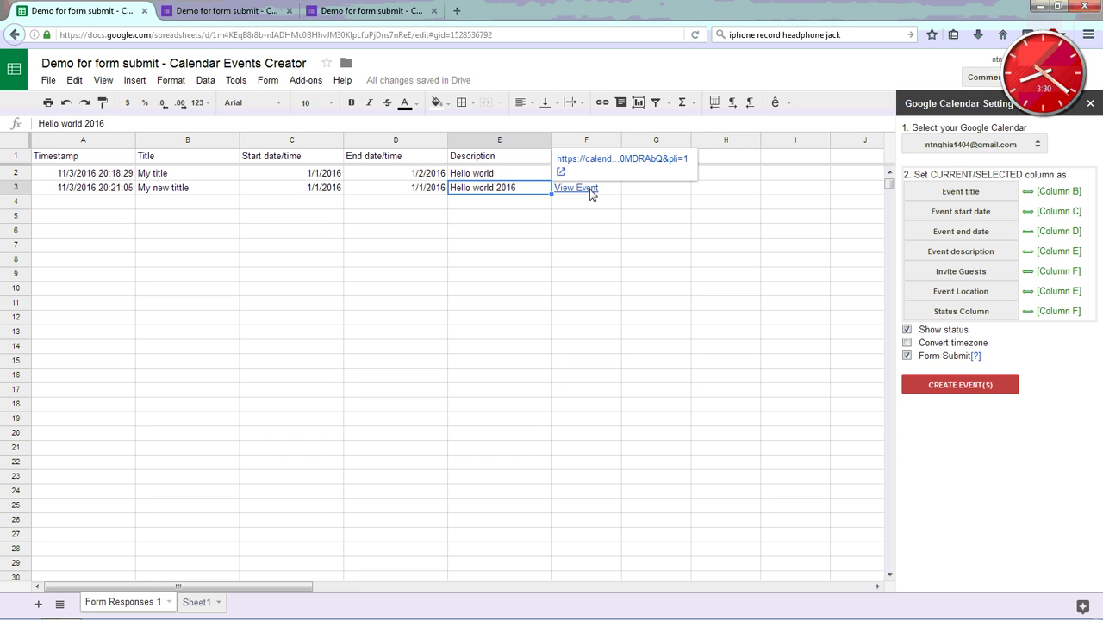
left_click(611, 188)
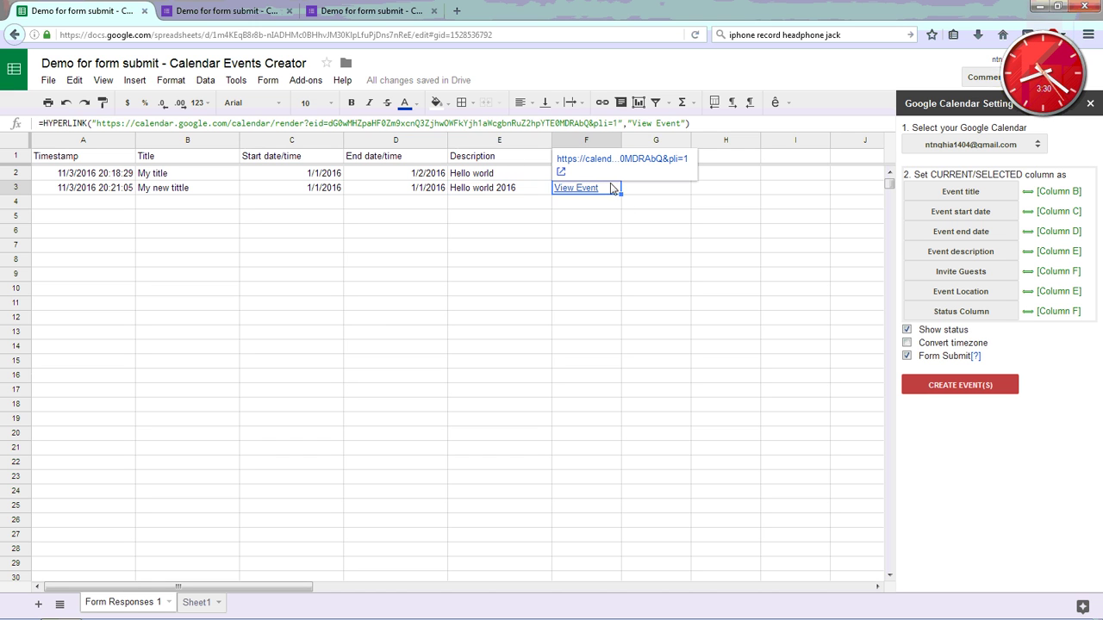
left_click(610, 161)
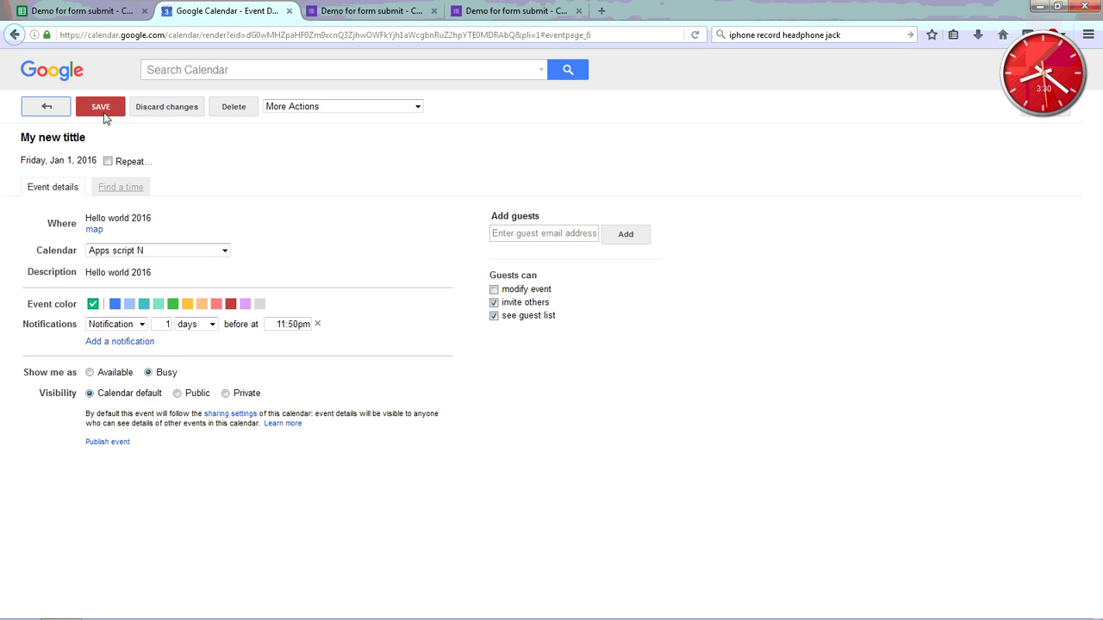
- Switch to Month view, go back to January 2016, and open the Jan 1 'My new tittle' event
left_click(66, 106)
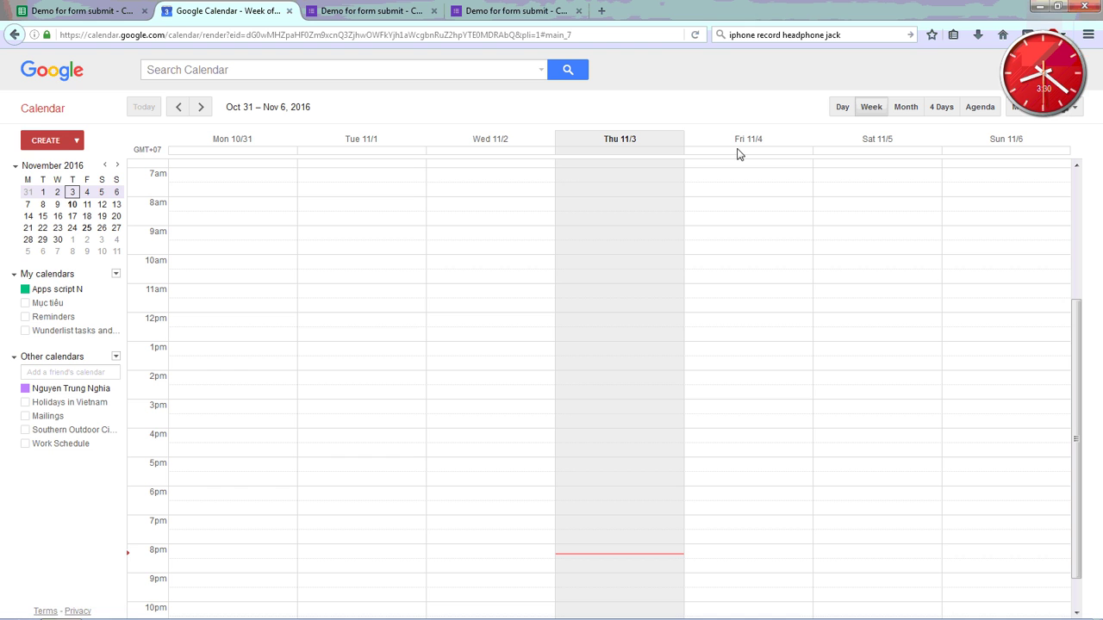
left_click(912, 109)
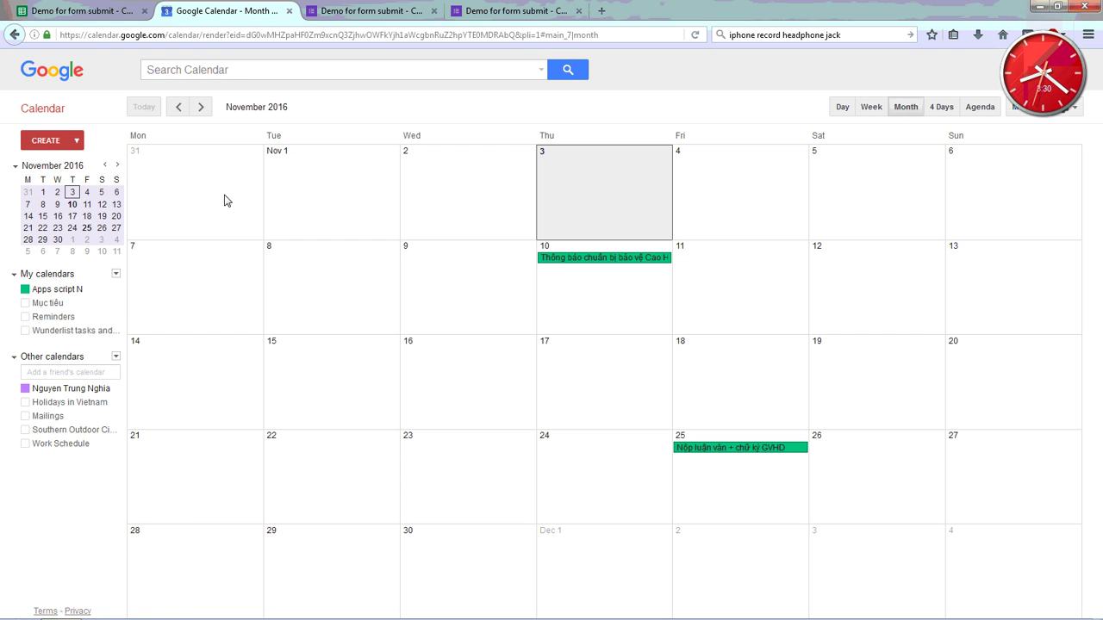
triple_click(180, 113)
triple_click(180, 113)
left_click(180, 113)
double_click(180, 114)
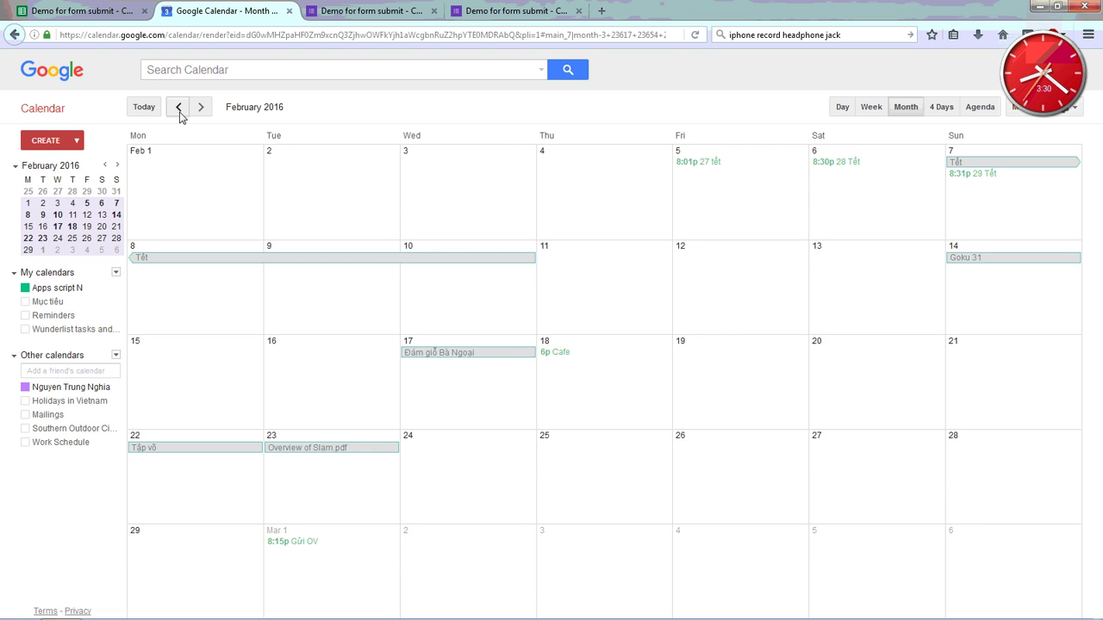
left_click(180, 113)
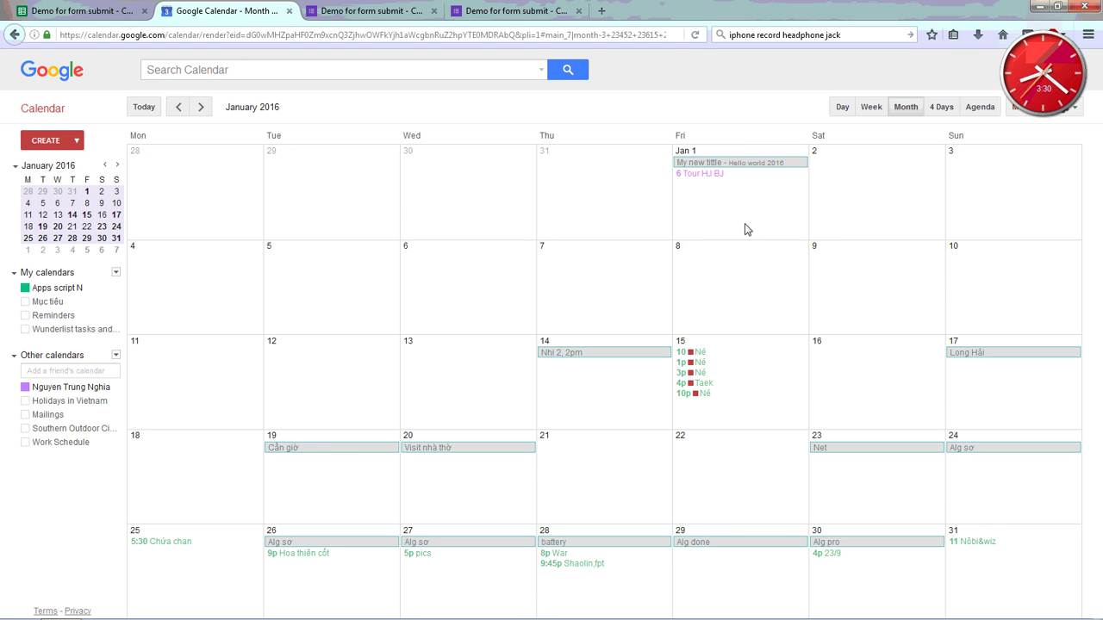
left_click(701, 166)
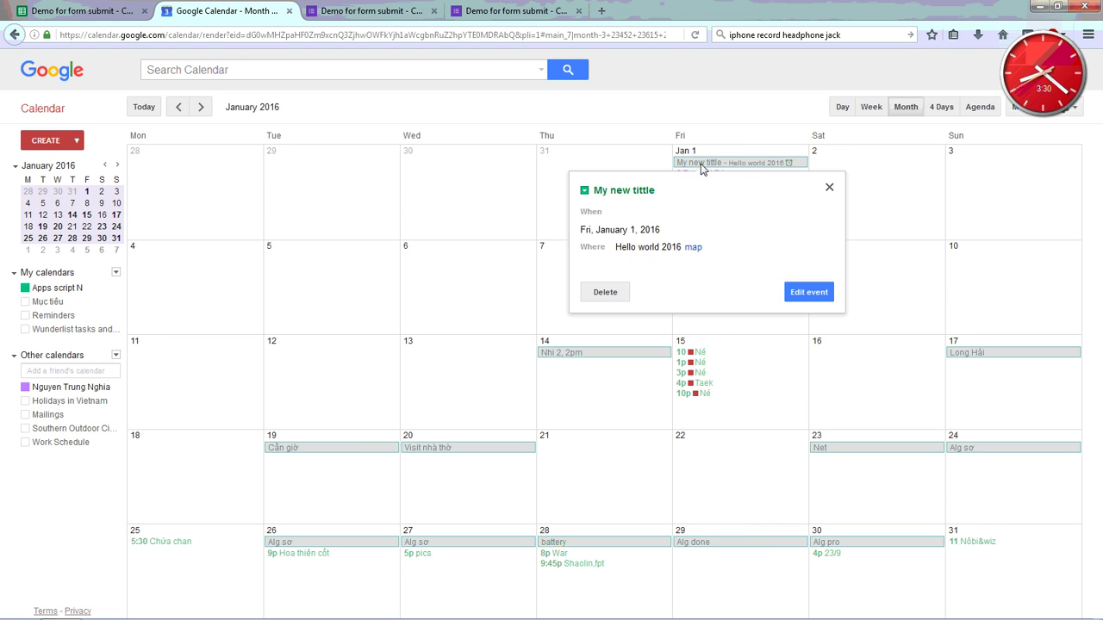